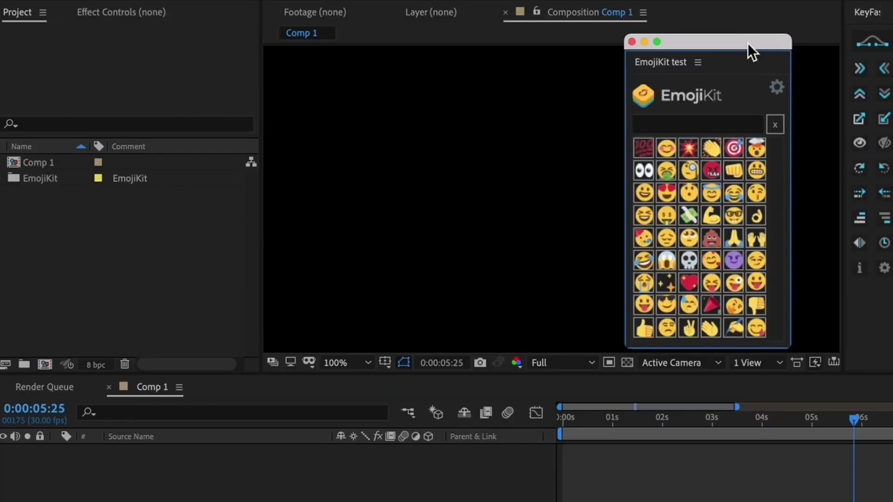
- Add the money-with-wings emoji, then the money-mouth-face emoji starting at 0:00:01:15
drag(747, 43, 790, 47)
click(737, 212)
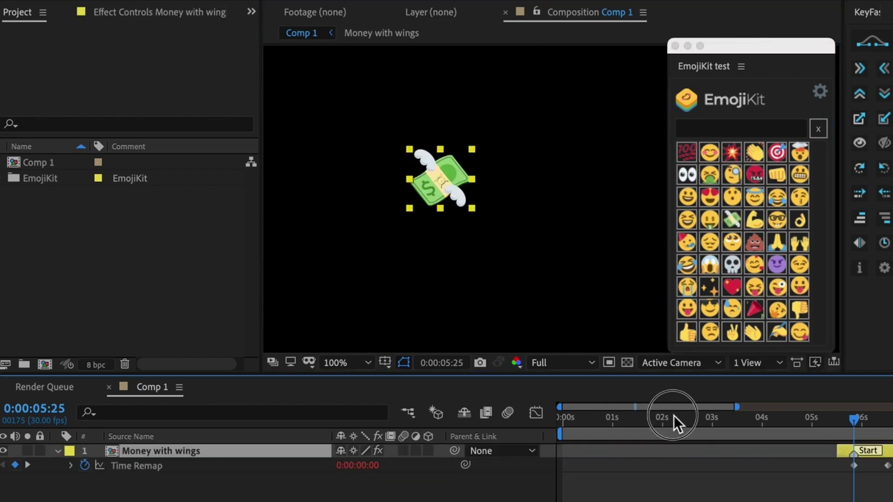
click(638, 417)
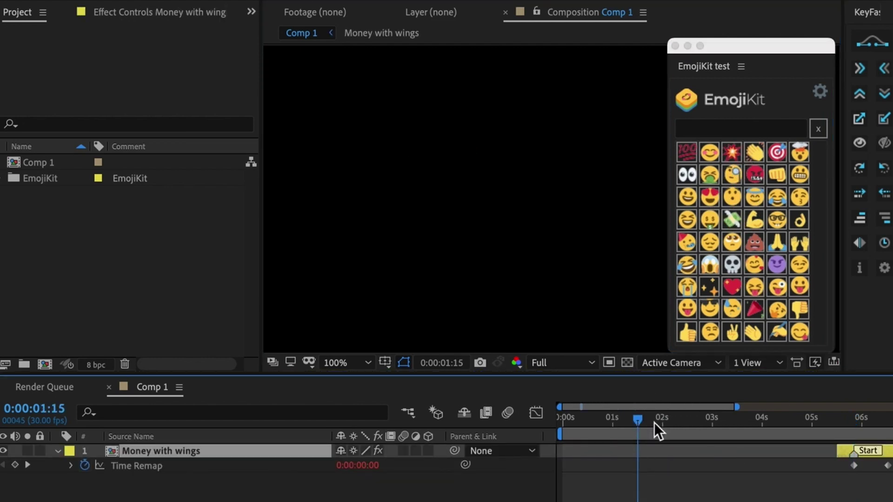
click(707, 212)
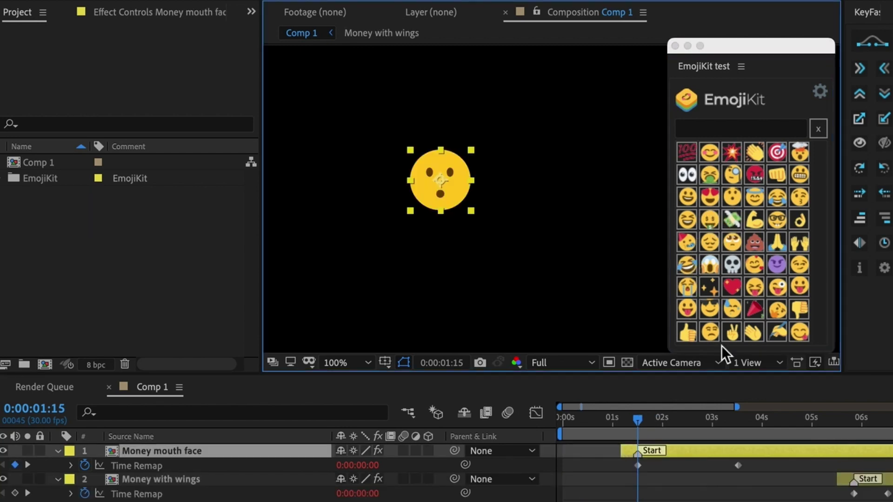
key(F2)
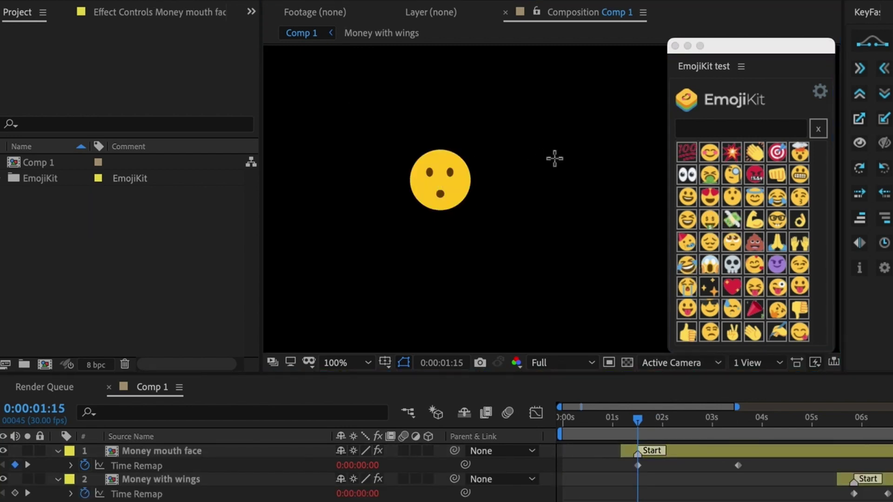
- Draw a test rectangle and add a money-mouth-face emoji, moving it below the rectangle
drag(553, 151, 580, 111)
drag(596, 180, 613, 151)
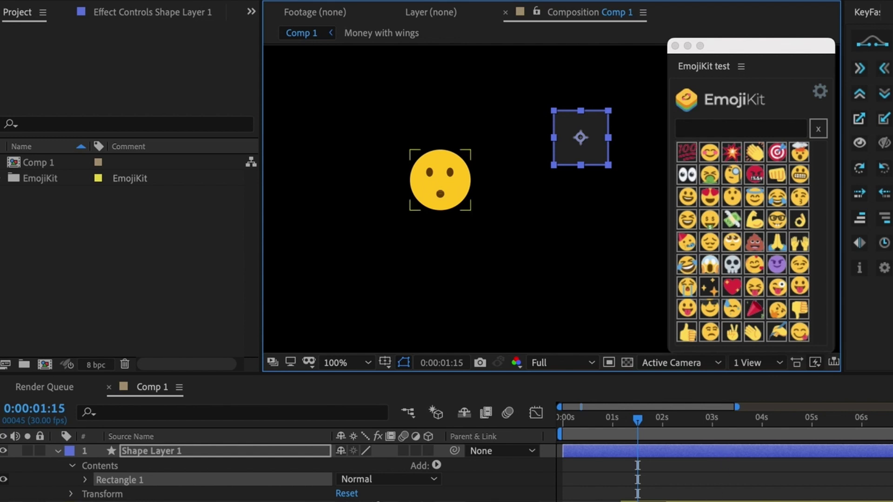
click(701, 479)
click(578, 136)
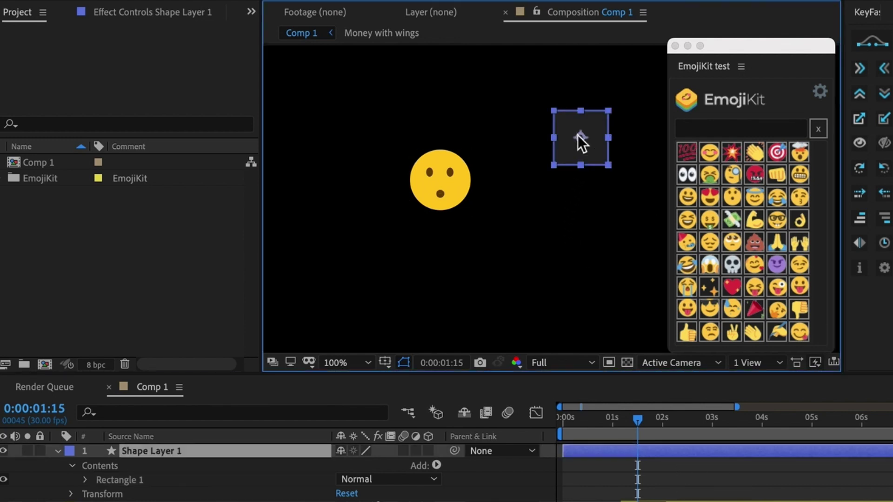
click(705, 222)
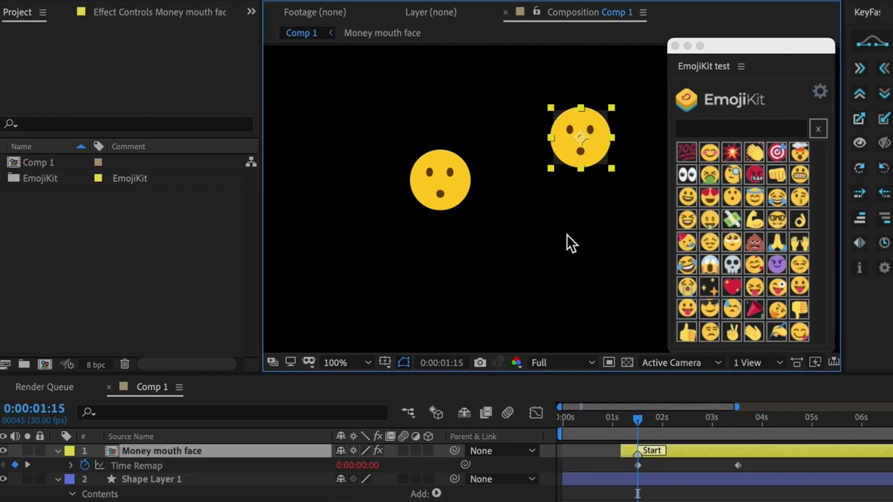
drag(585, 142, 584, 282)
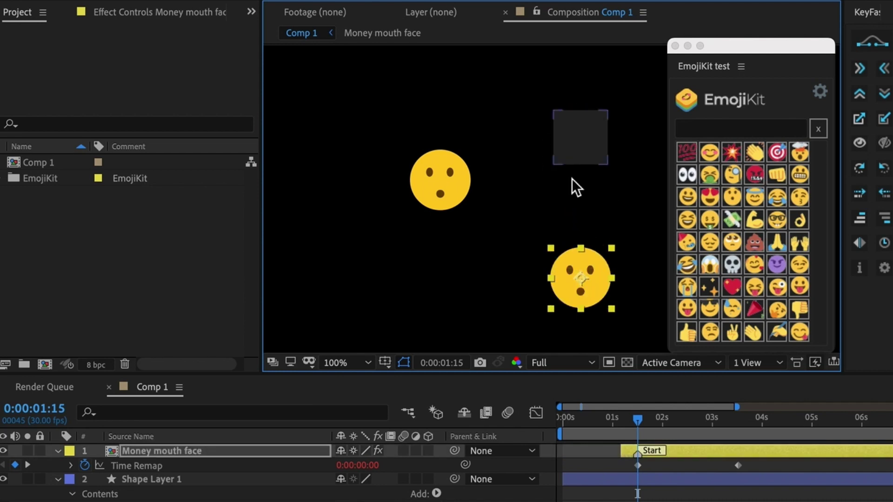
- Marquee-select both emojis and the rectangle, then delete them
click(579, 130)
click(568, 215)
scroll(553, 213, down, 2)
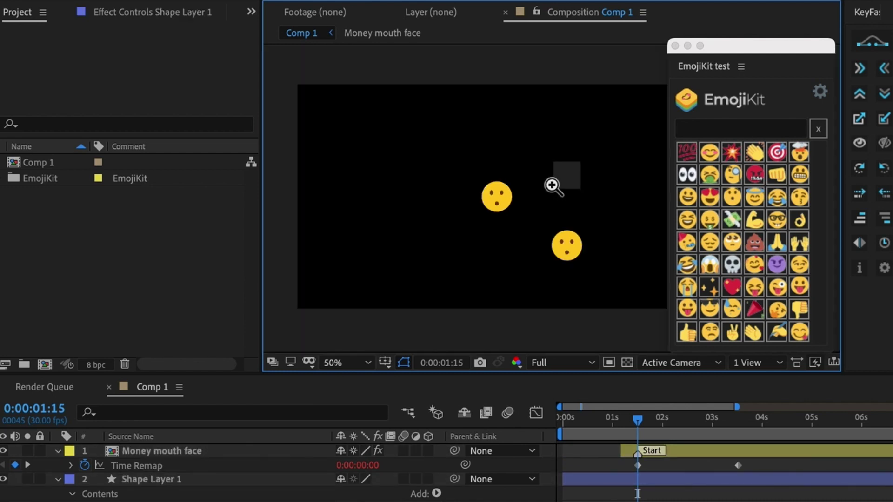
drag(445, 155, 587, 272)
key(Delete)
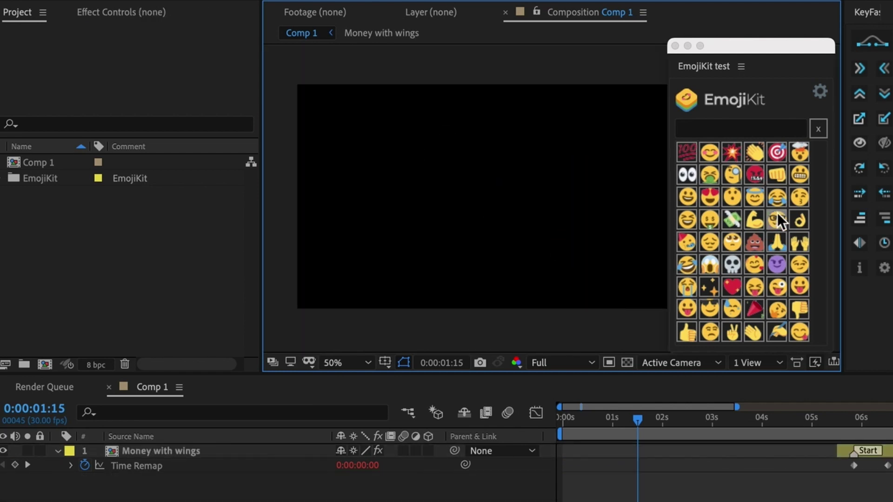
click(756, 131)
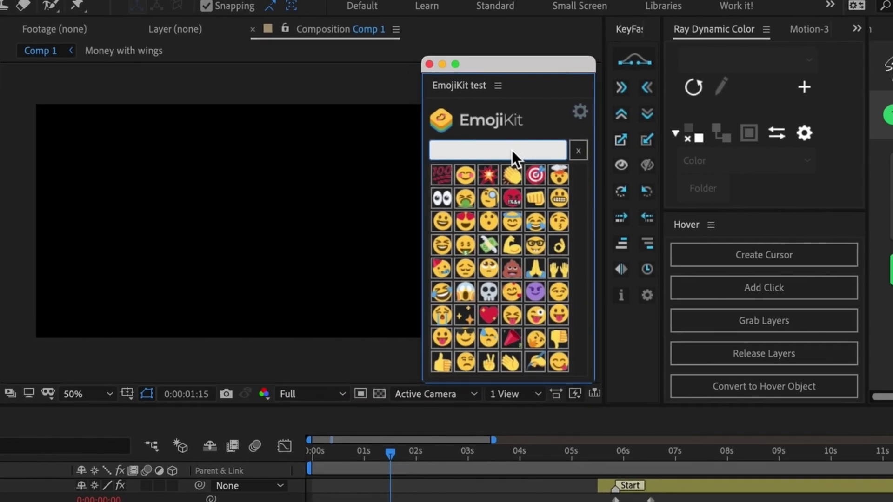
text(neg)
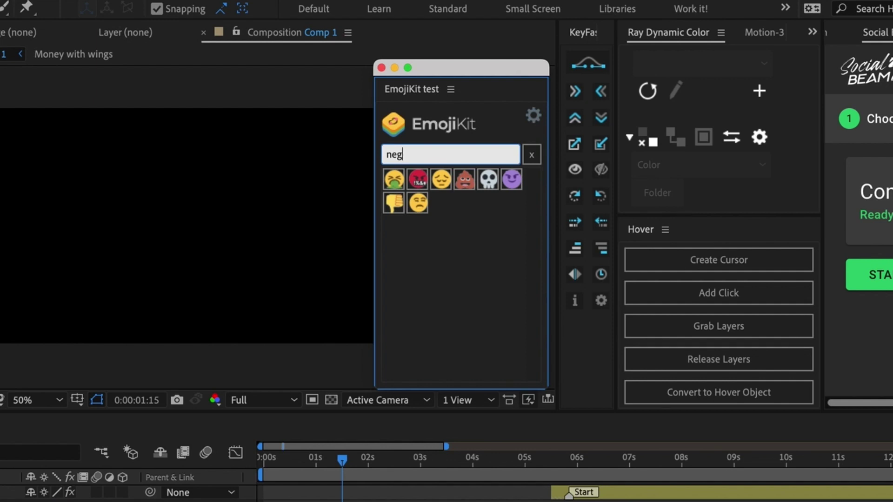
key(super+a)
text(happy)
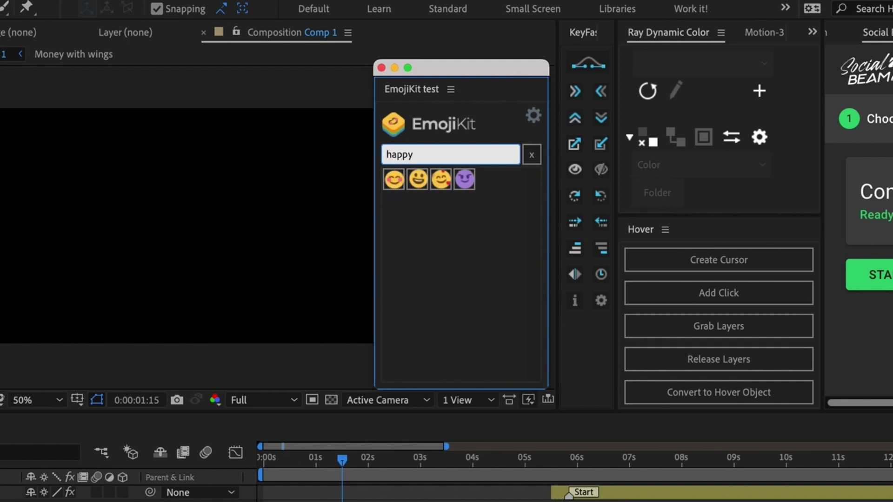
key(super+a)
text(hand)
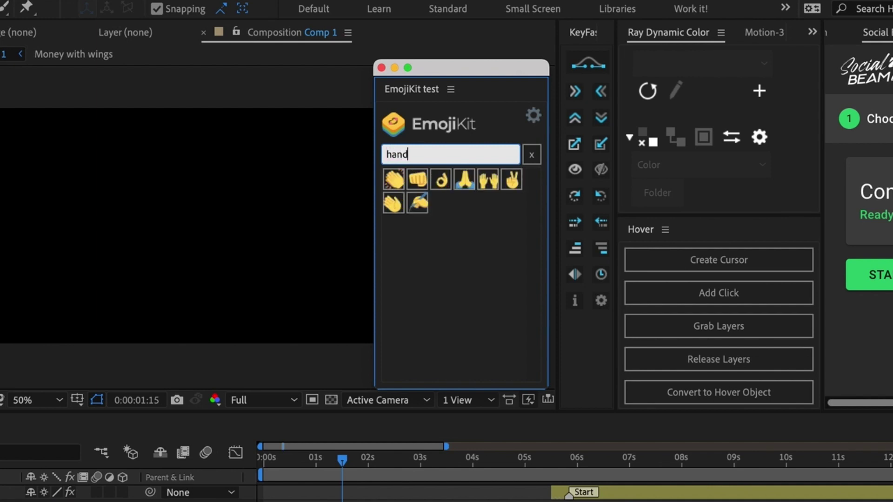
key(super+a)
text(face)
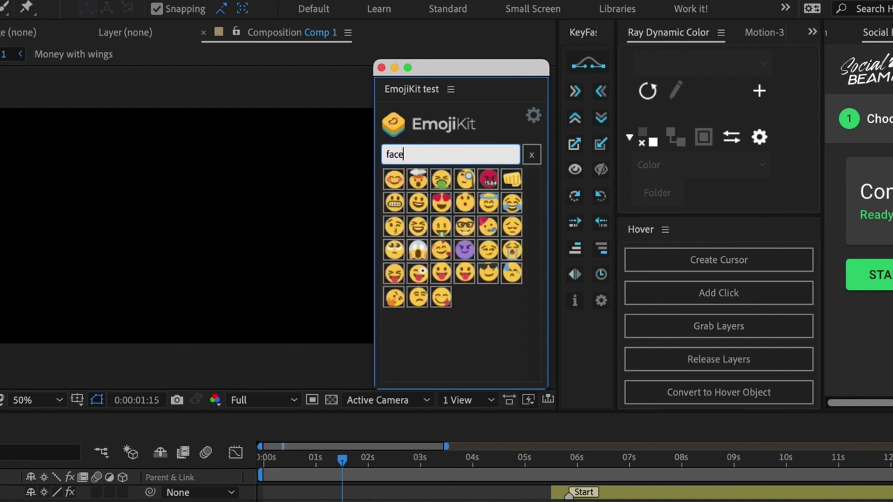
key(super+a)
key(BackSpace)
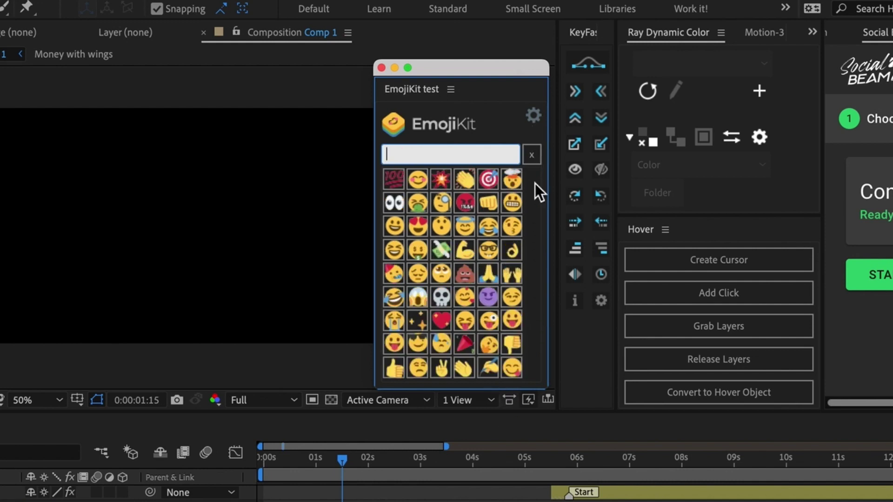
- Add the smiling-face-with-halo emoji and look at EmojiKit's About dialog
click(470, 232)
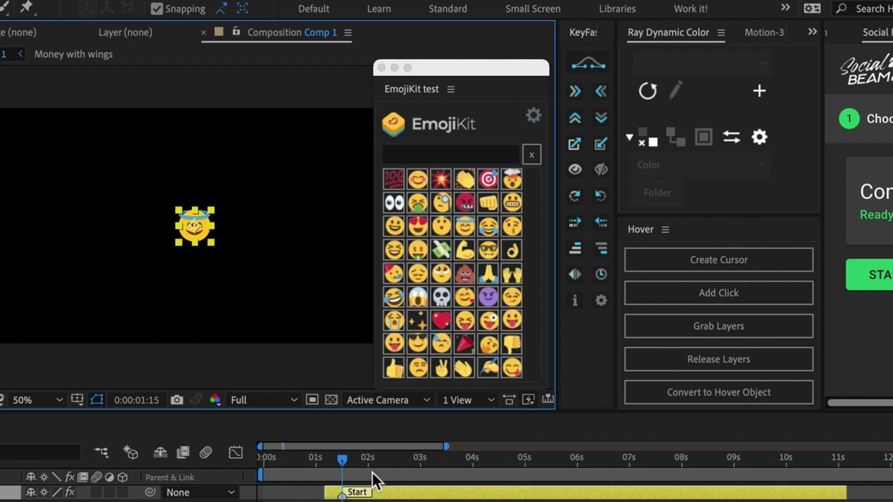
click(534, 123)
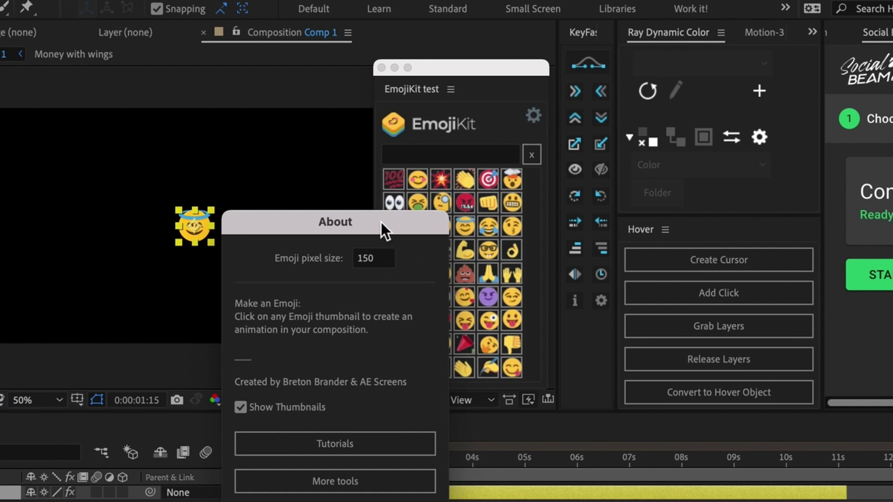
drag(381, 222, 489, 179)
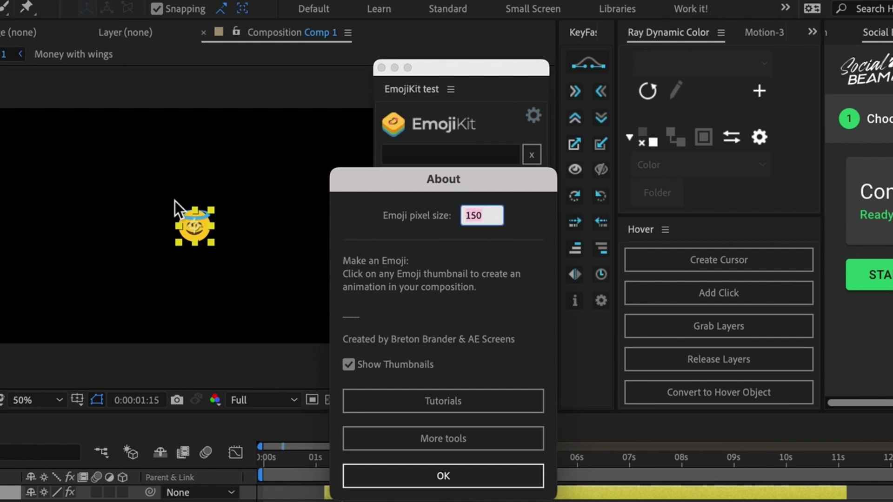
click(445, 476)
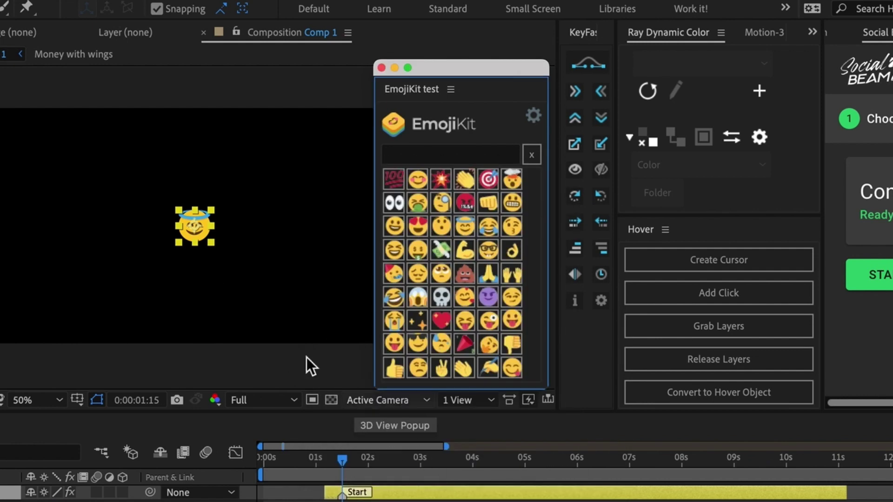
- Set EmojiKit's emoji pixel size to 370 in the About dialog
scroll(175, 225, up, 4)
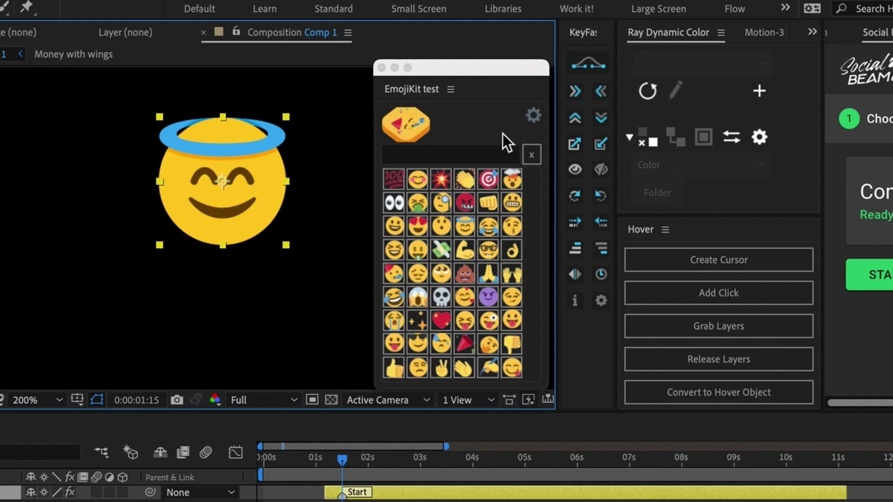
click(535, 116)
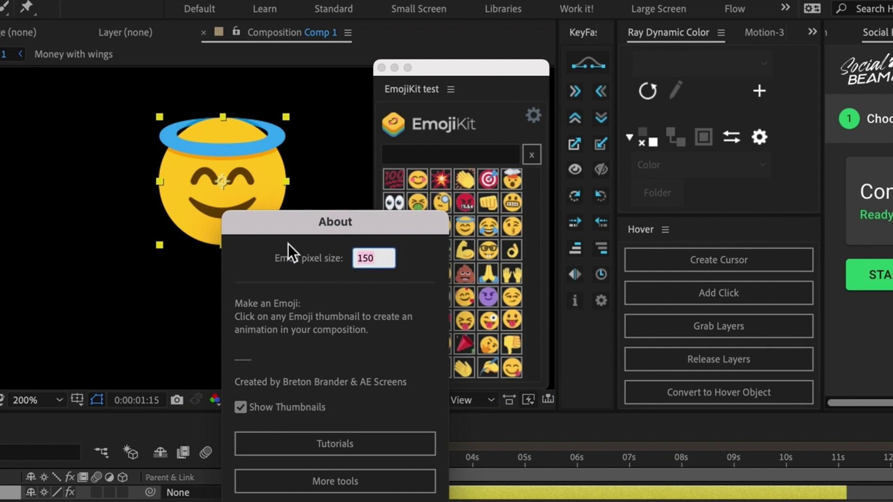
text(370)
key(Return)
alt+click(293, 219)
key(v)
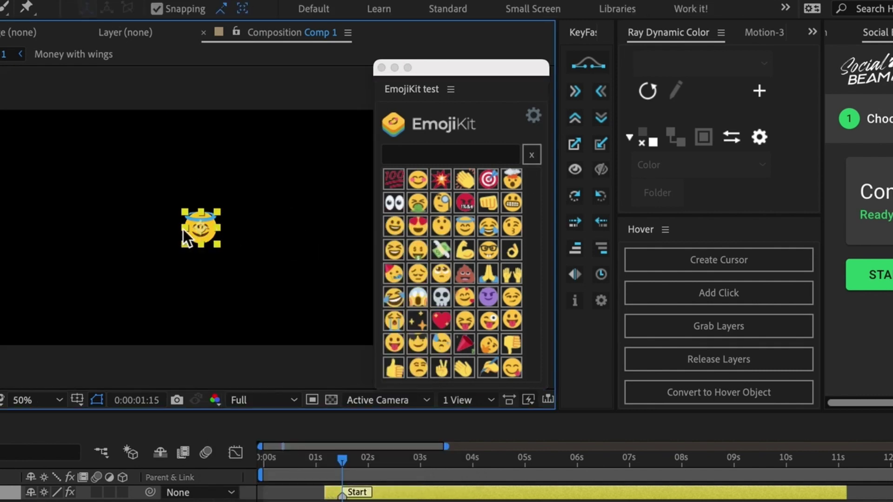
- Add the Blush emoji, preview it from about 1.75 seconds, and select its layer
click(426, 181)
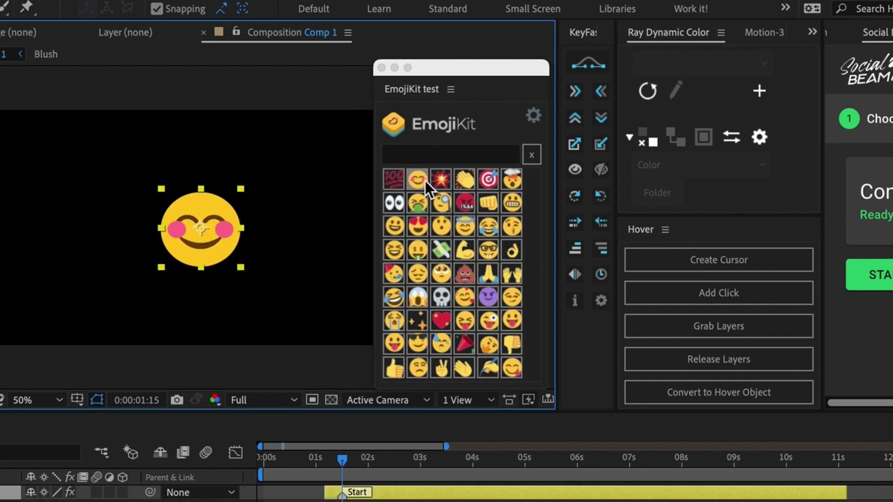
click(355, 455)
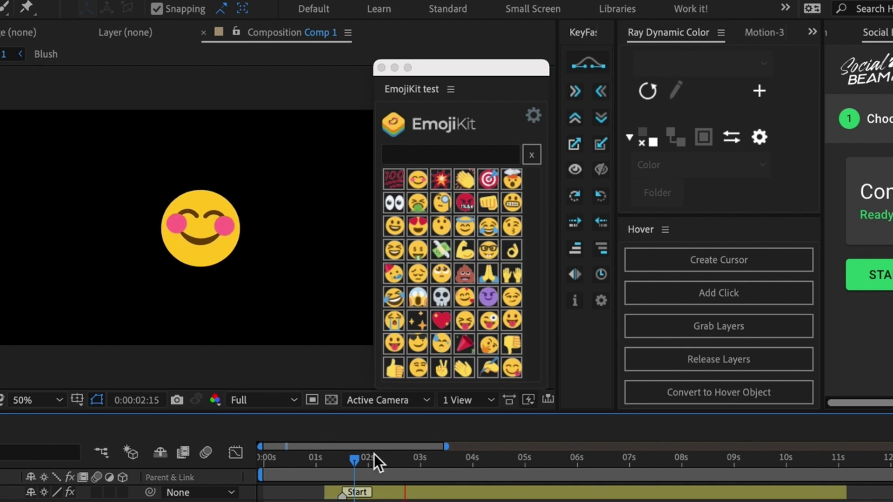
key(space)
click(377, 493)
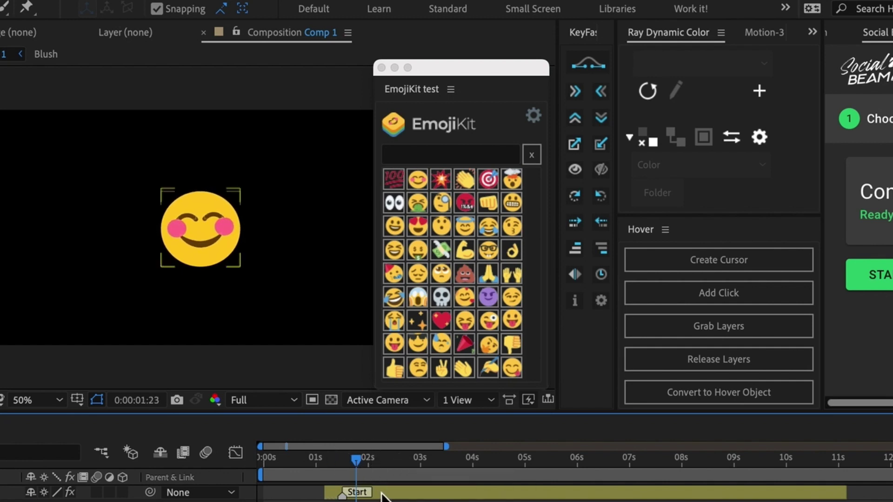
click(363, 493)
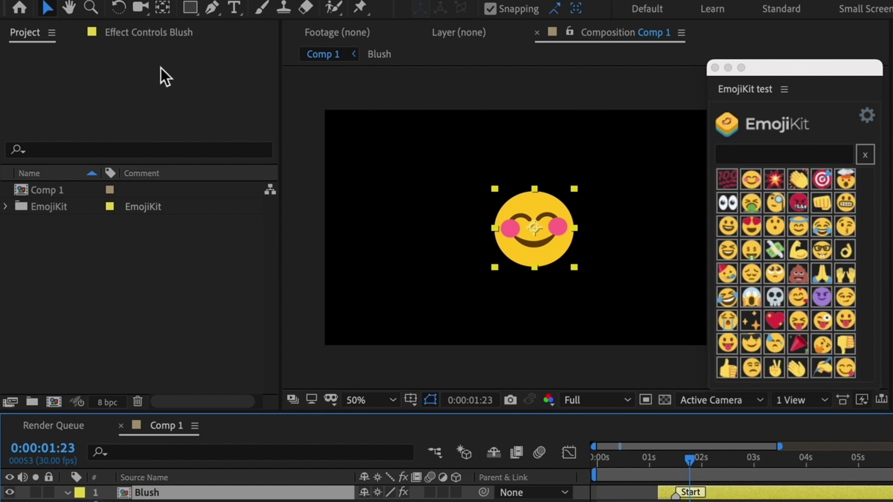
- Turn off Loop this animation for Blush and preview it without looping
click(145, 35)
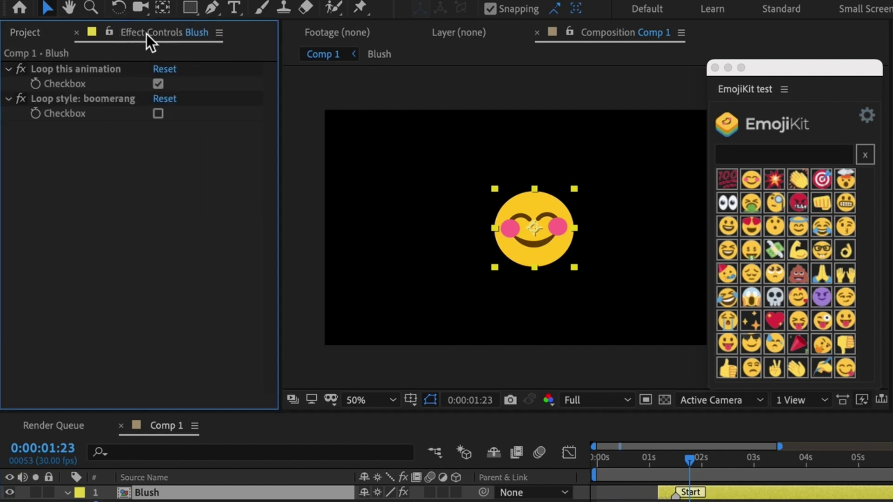
click(158, 84)
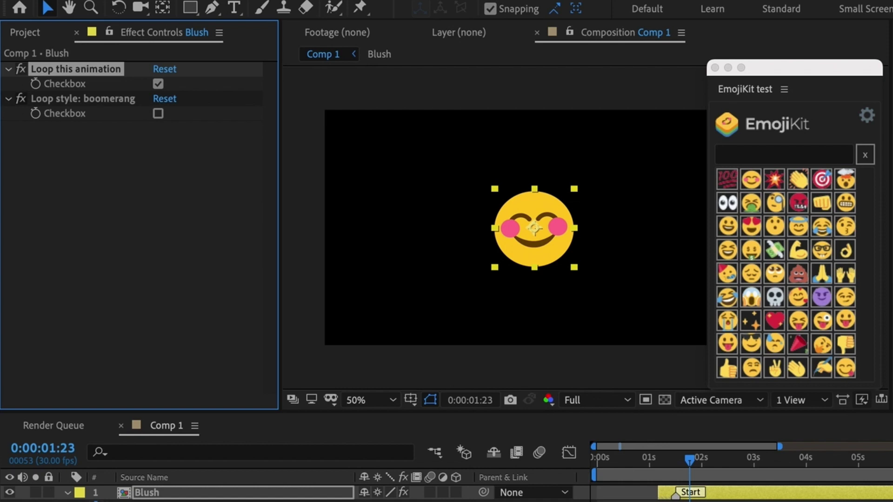
click(158, 84)
click(686, 454)
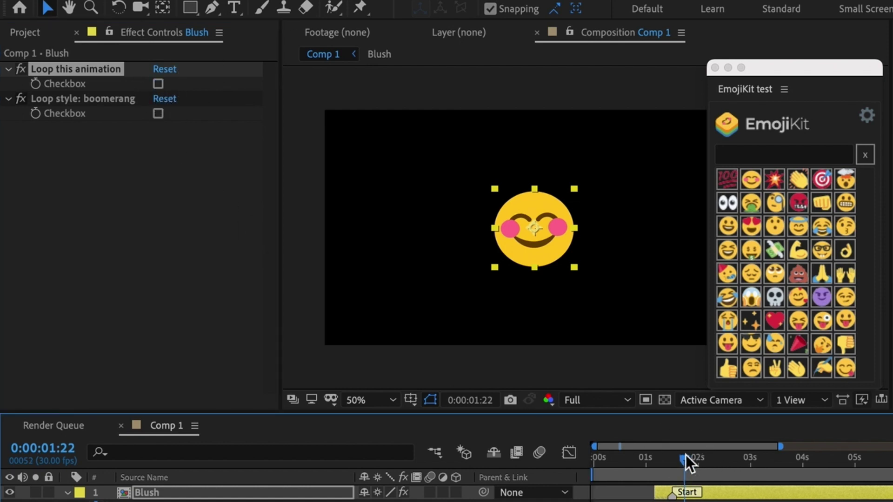
key(space)
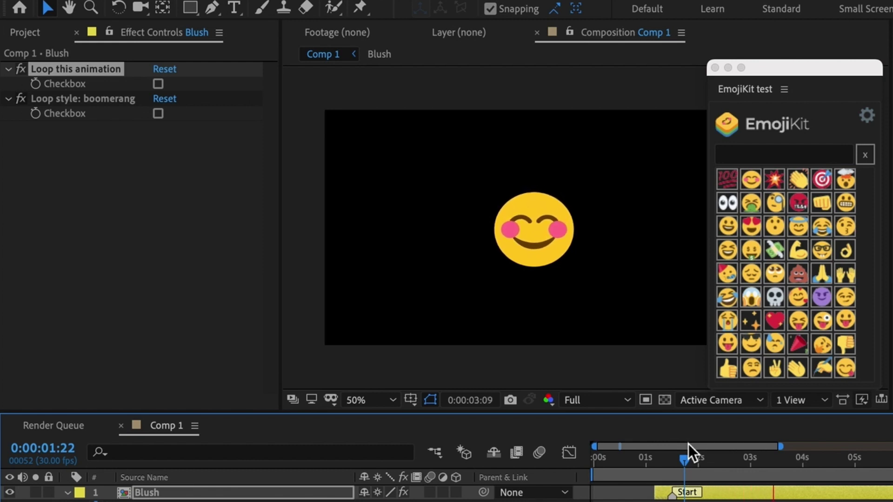
key(space)
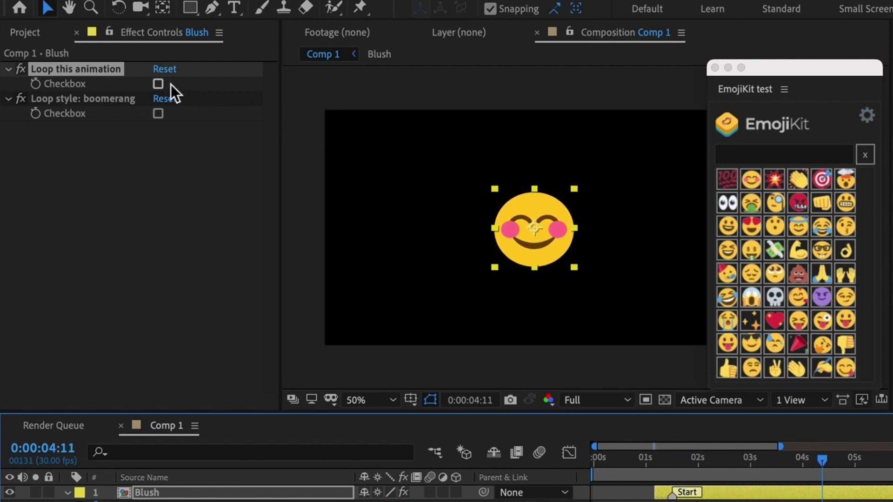
- Re-enable looping, preview the boomerang loop style, then turn boomerang off
click(158, 83)
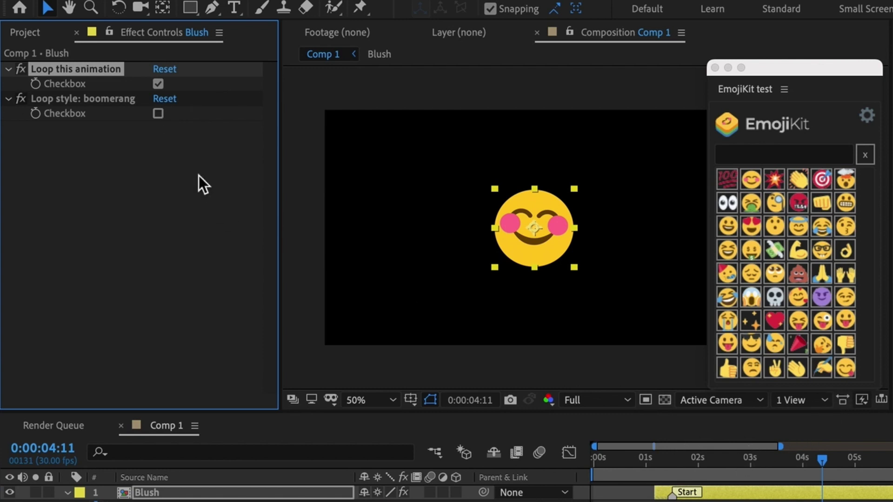
click(159, 115)
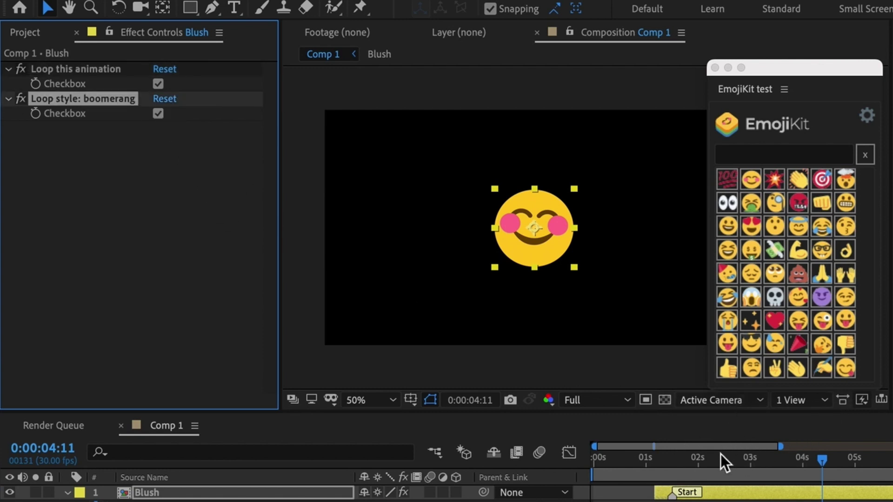
drag(720, 457, 708, 500)
key(space)
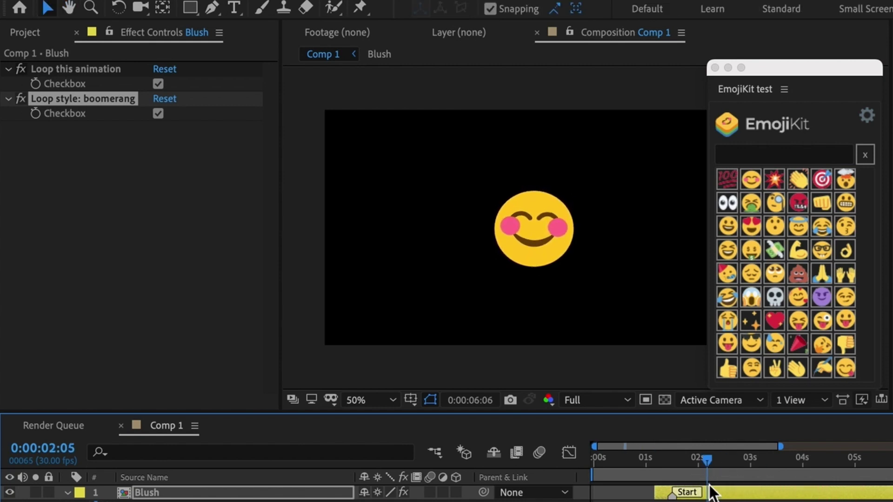
key(space)
click(158, 113)
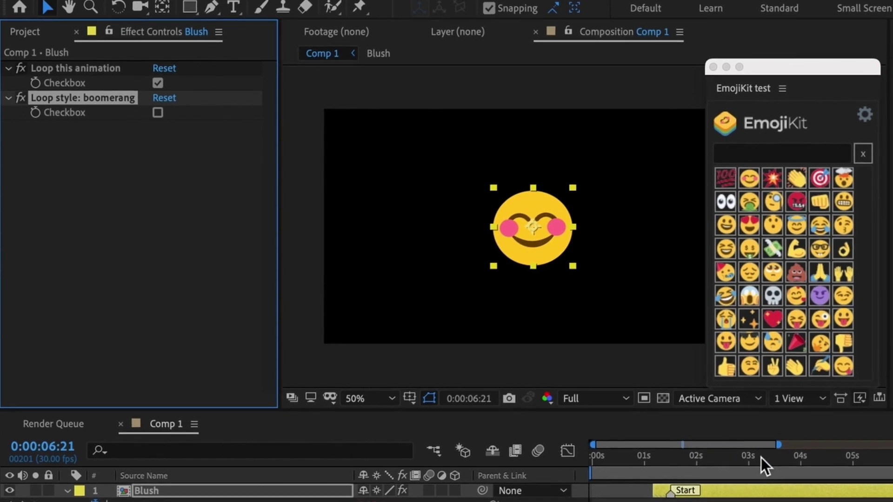
click(761, 456)
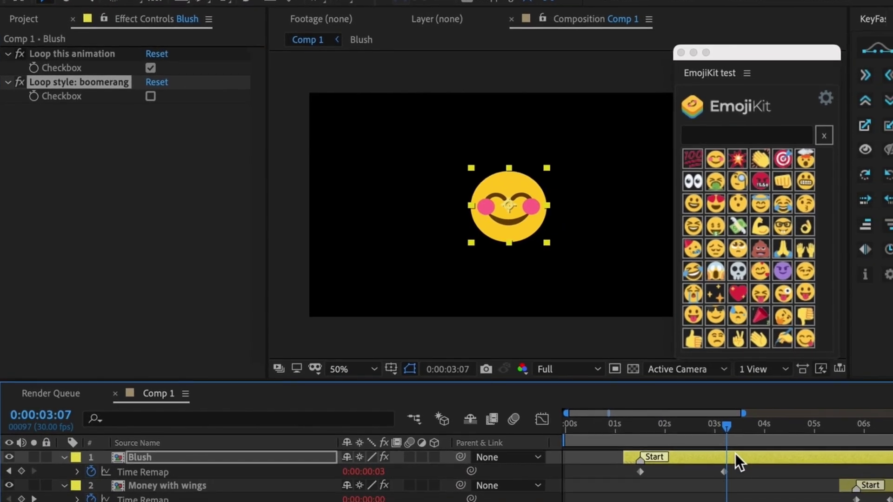
- In the Blush precomp, check the Controller's Turn animation off to freeze the pose, then return to Comp 1
double_click(753, 477)
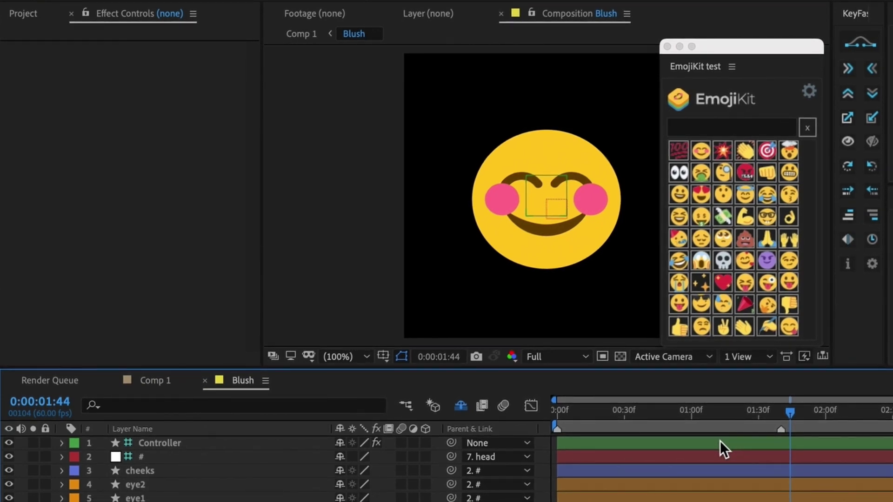
click(720, 440)
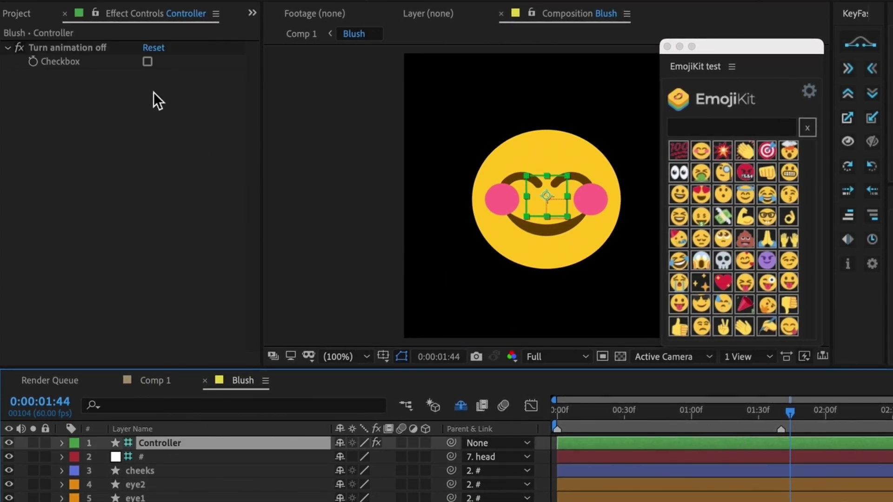
click(147, 62)
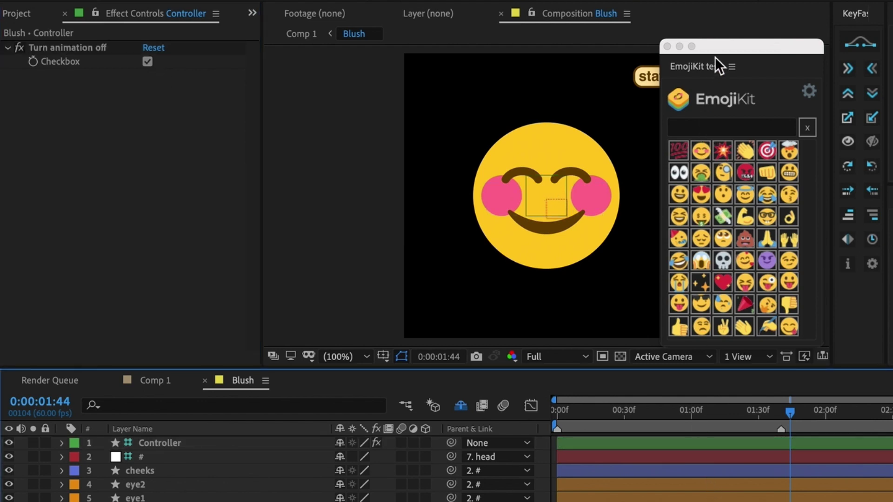
drag(722, 47, 766, 44)
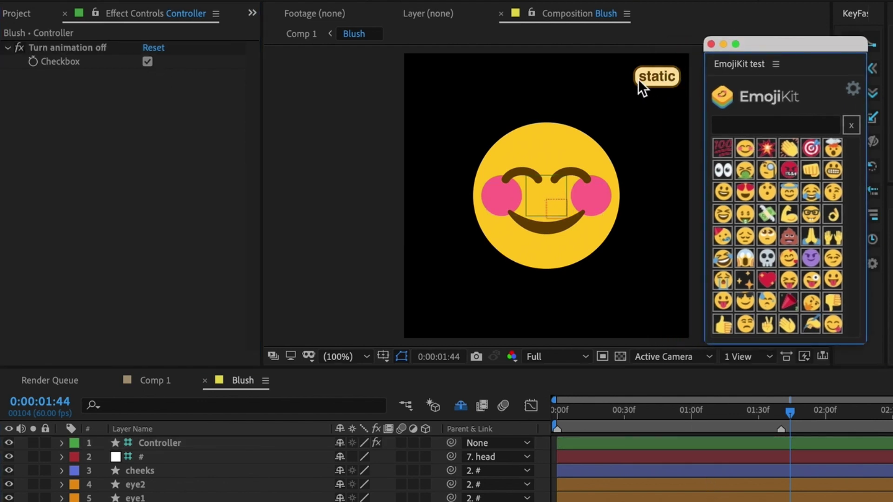
drag(651, 413, 704, 424)
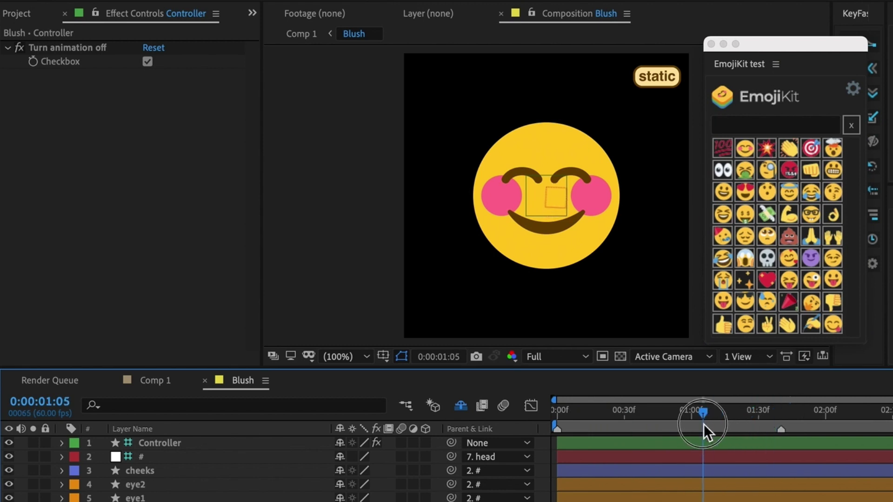
click(167, 381)
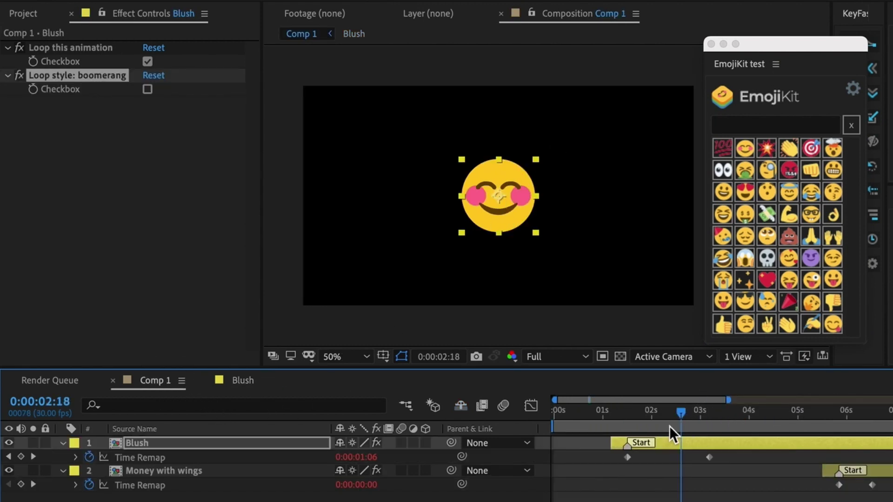
- Reopen the Blush precomp at 3 seconds and turn the Controller's animation back on
drag(669, 426, 701, 423)
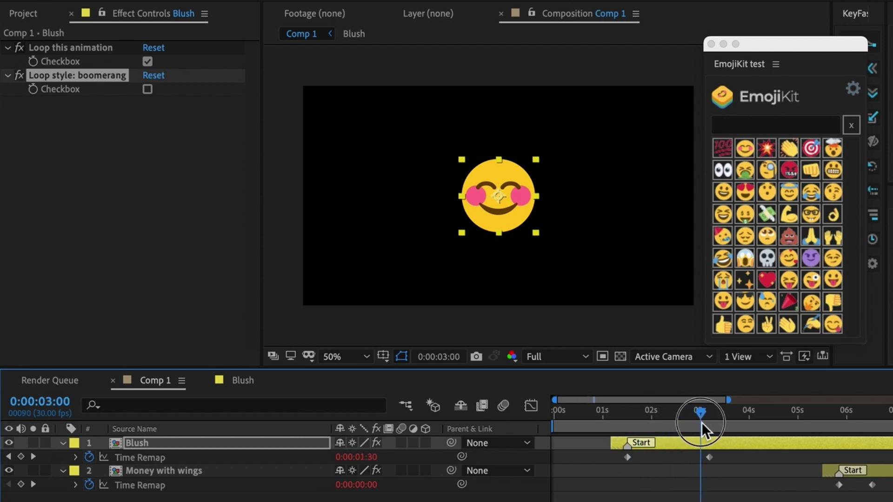
double_click(694, 445)
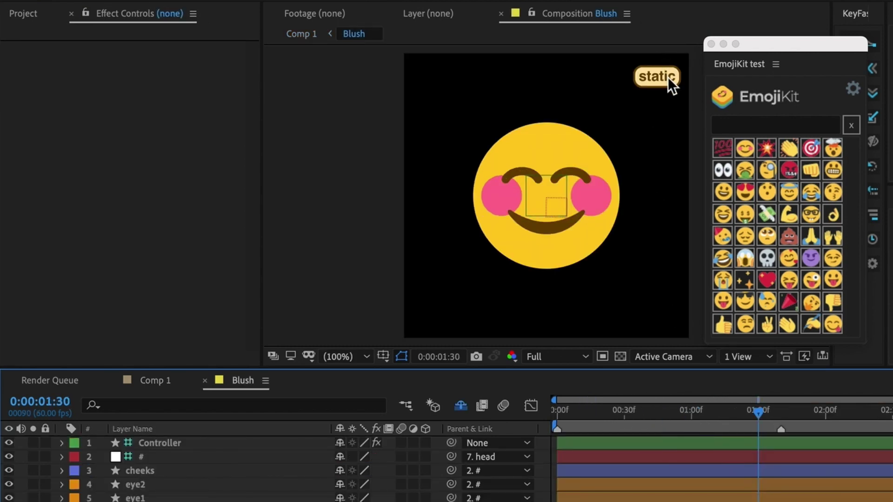
click(667, 80)
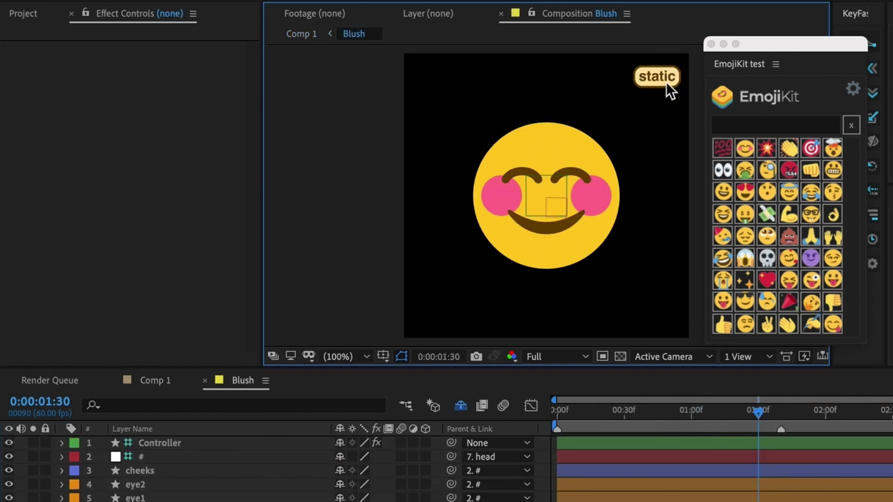
click(668, 442)
click(149, 64)
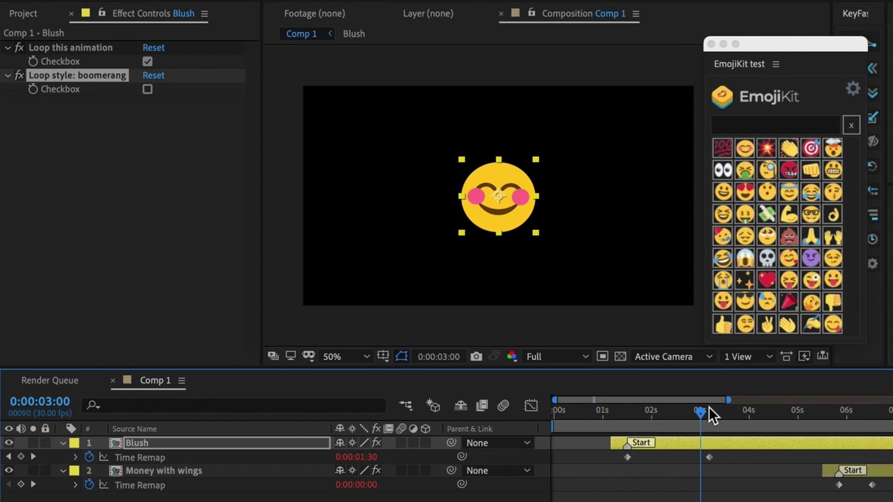
- Scrub the timeline to review the Blush loop and show EmojiKit's Change selected emojis tooltip
drag(708, 407, 763, 440)
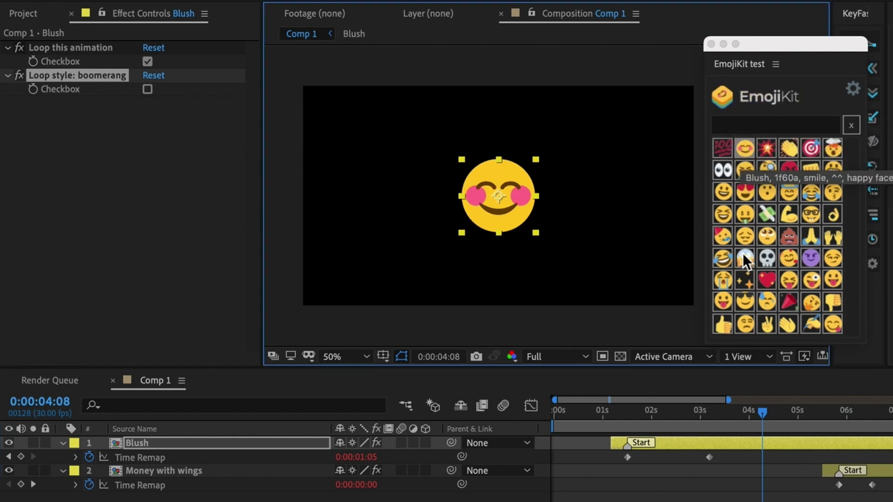
click(619, 412)
drag(621, 412, 712, 439)
click(741, 164)
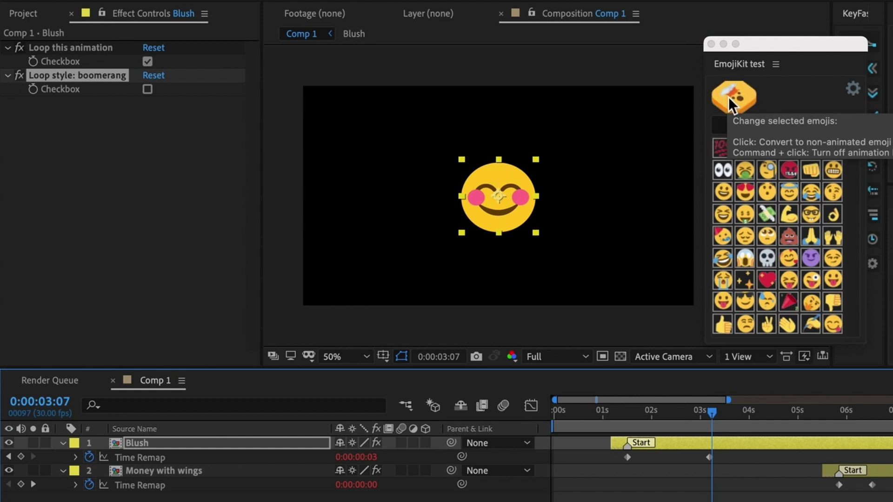
click(728, 99)
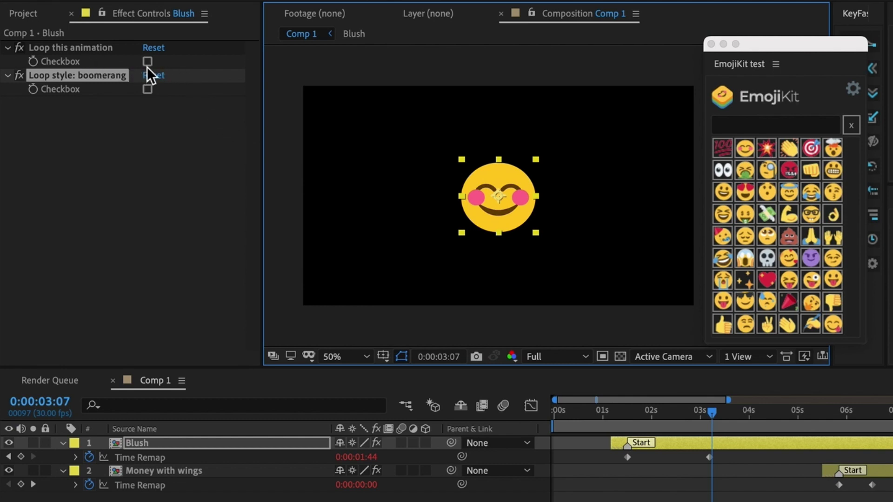
mouse_move(743, 86)
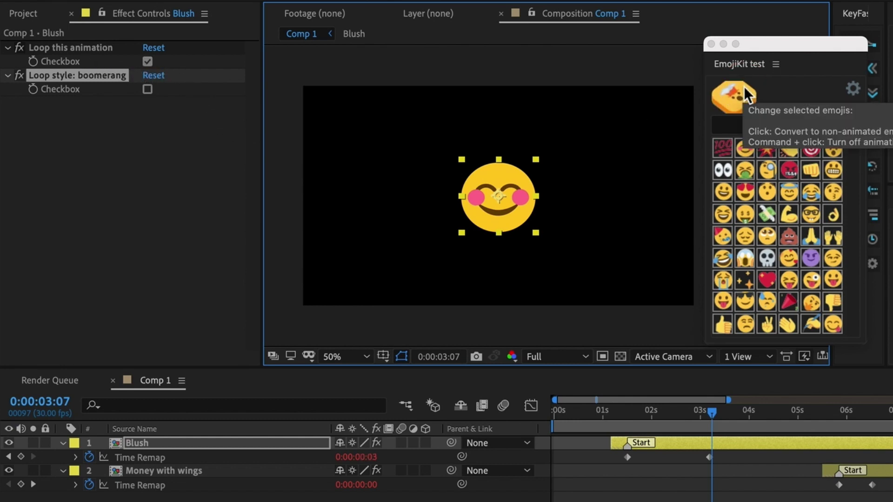
click(744, 86)
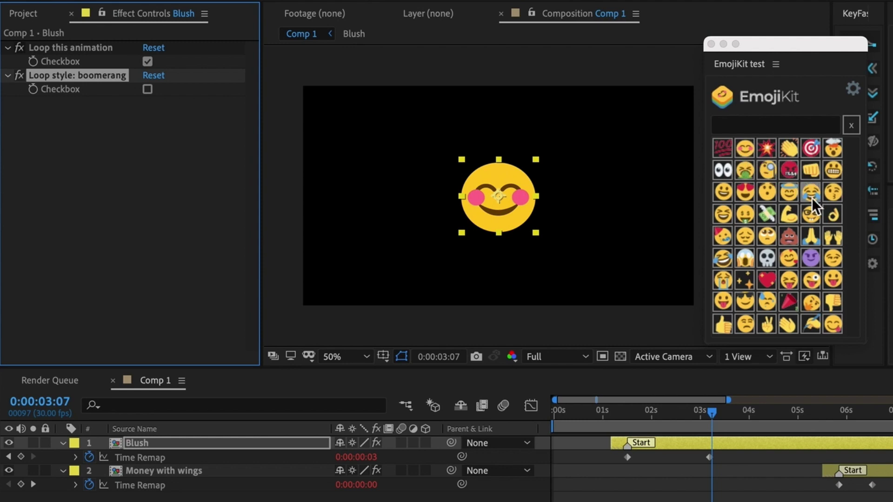
- Add the Tada party popper and Poop emojis, placing the poop left and the popper right
click(790, 297)
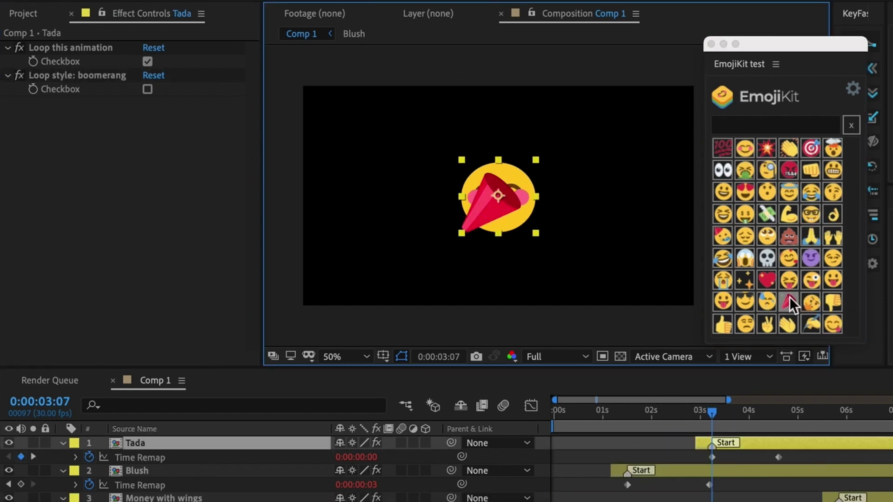
click(784, 238)
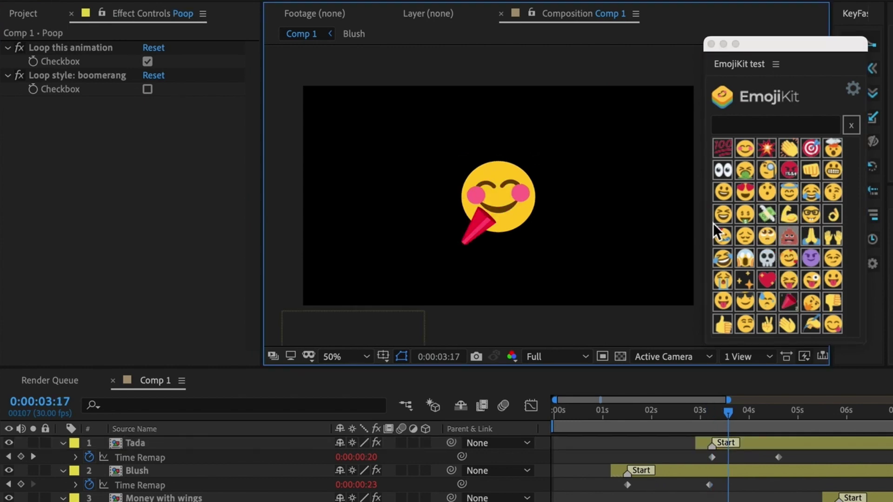
drag(515, 200, 404, 187)
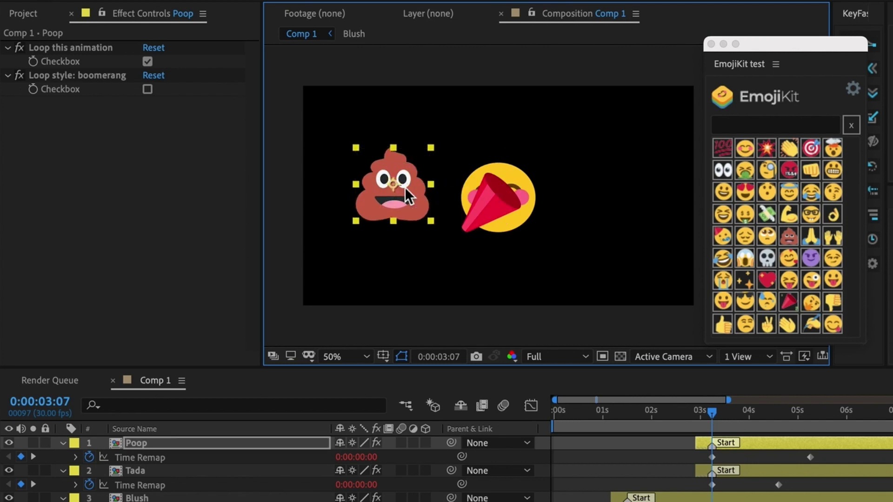
drag(490, 198, 647, 181)
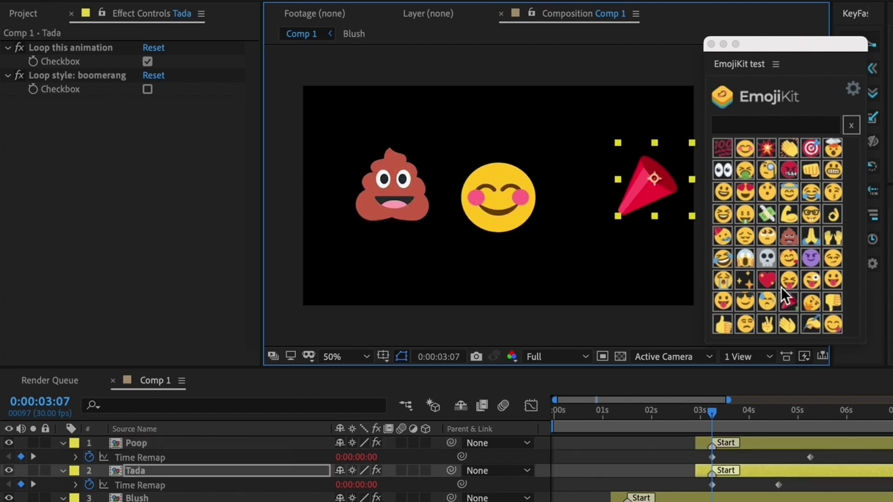
- Add the Sunglasses and Unamused emojis, arrange them, and preview the composition
click(750, 305)
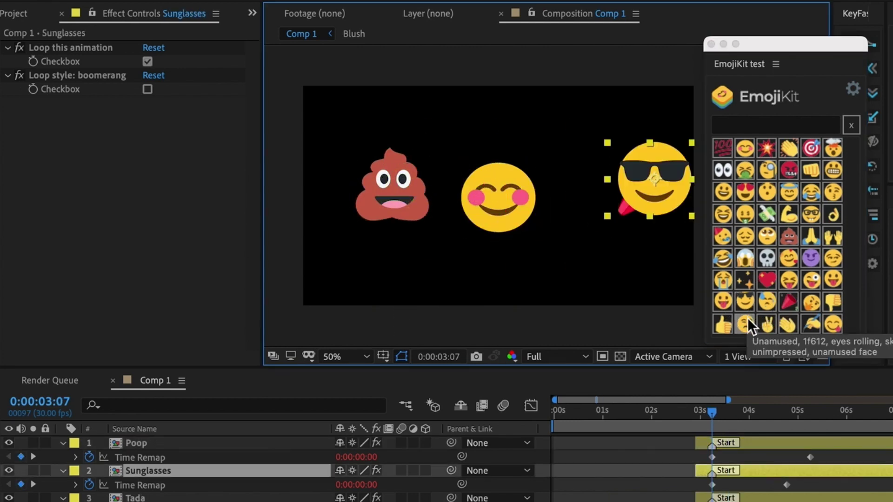
click(747, 320)
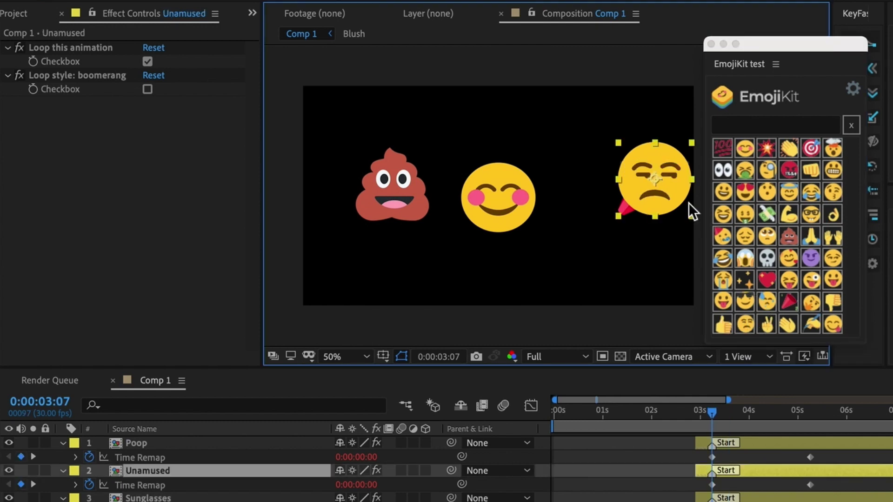
drag(637, 199, 643, 269)
click(609, 156)
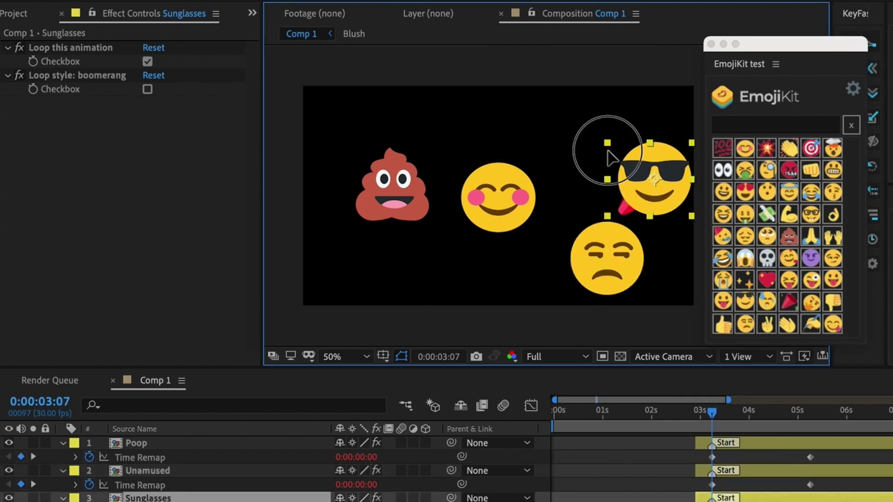
drag(609, 158, 533, 104)
key(space)
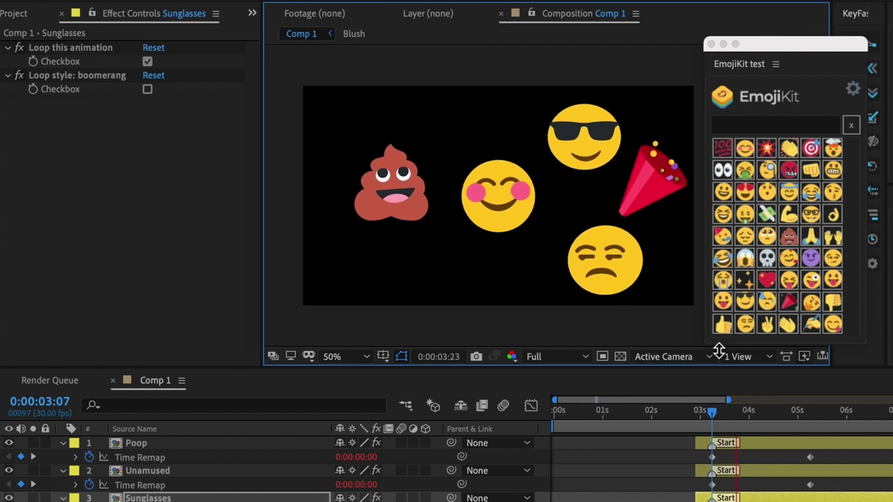
- Select all the emoji layers except Poop
click(750, 440)
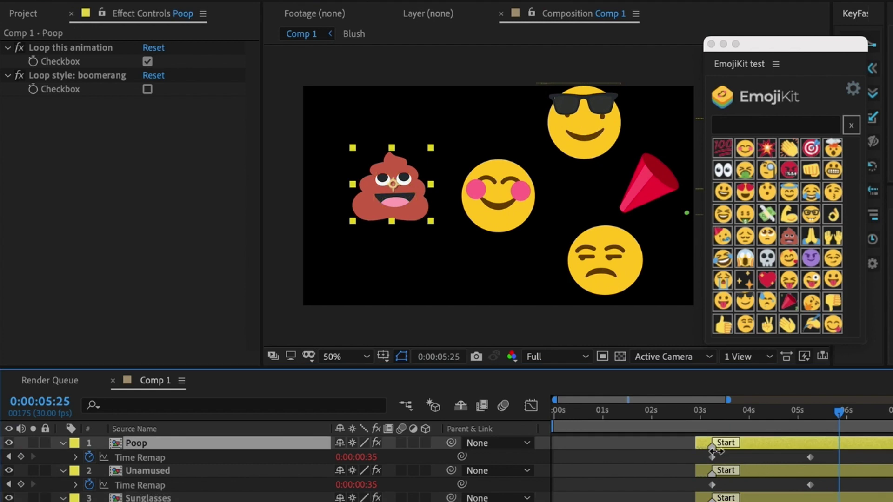
click(743, 469)
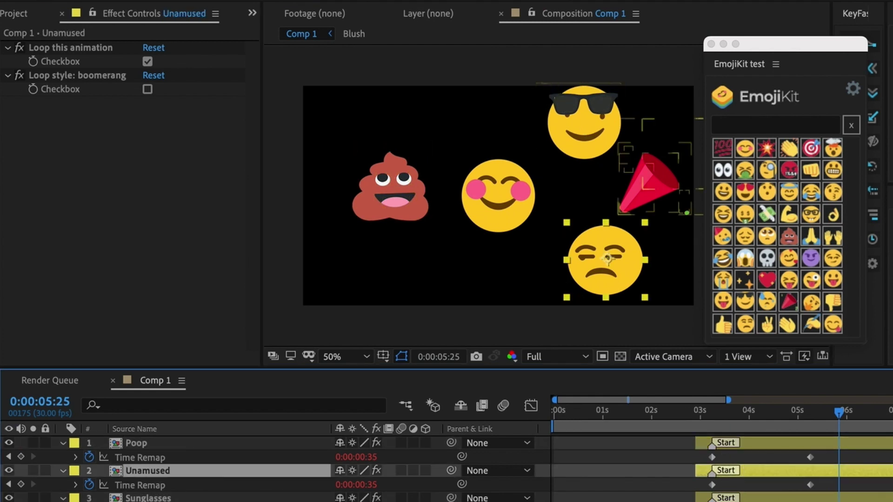
shift+click(744, 501)
- Delete the selected emoji layers, leaving Poop, and scrub its animation around 3 seconds
key(Delete)
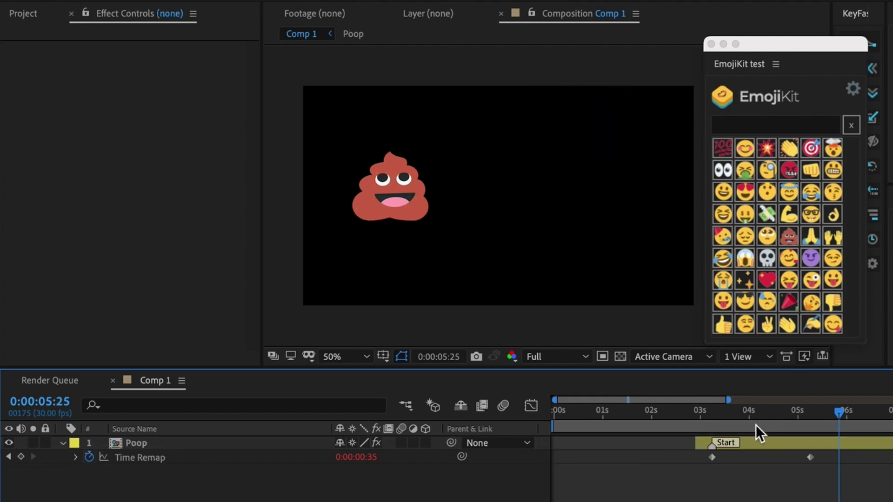
click(756, 439)
click(731, 411)
drag(716, 416, 651, 443)
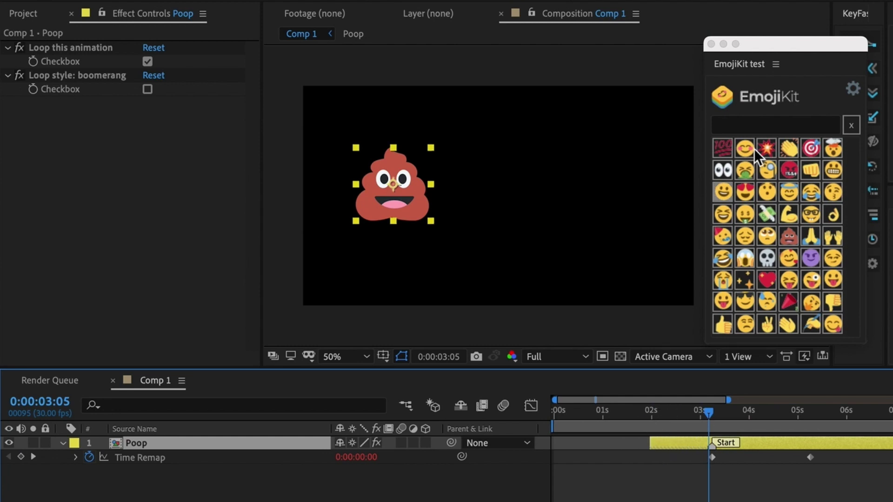
- Apply EmojiKit's slide-in-from-left to the Poop layer and preview it
drag(772, 48, 218, 105)
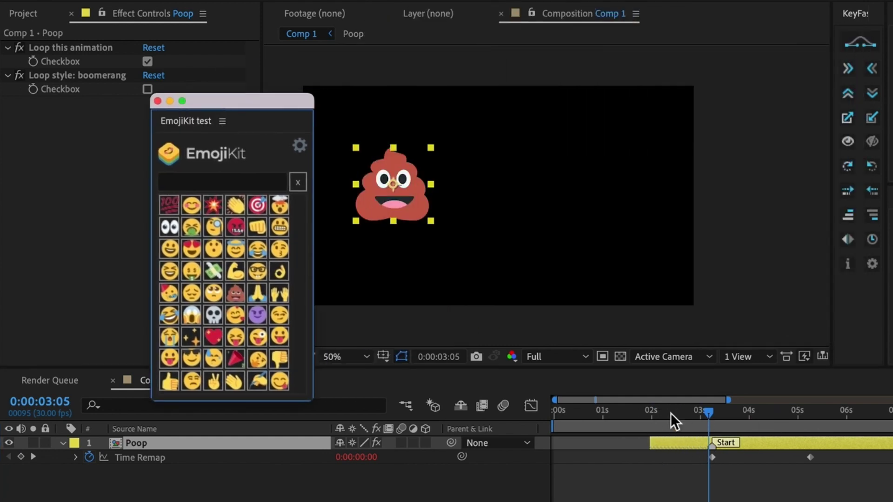
click(686, 412)
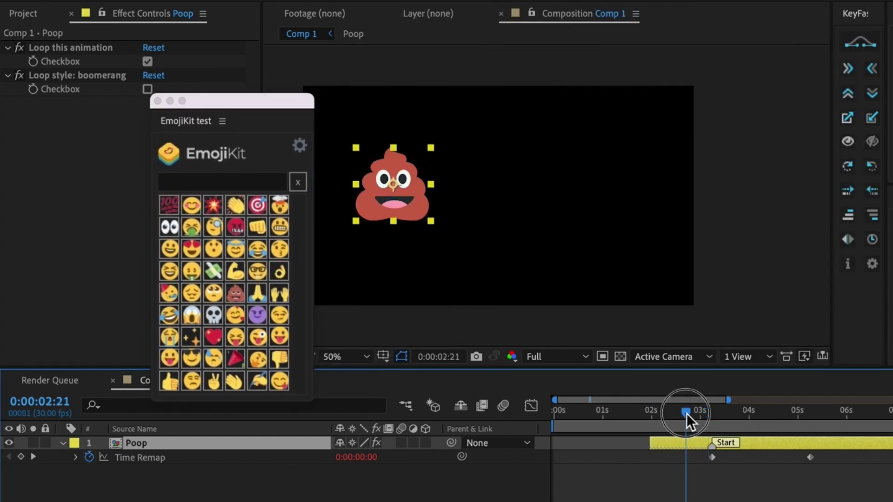
click(853, 112)
click(738, 492)
key(space)
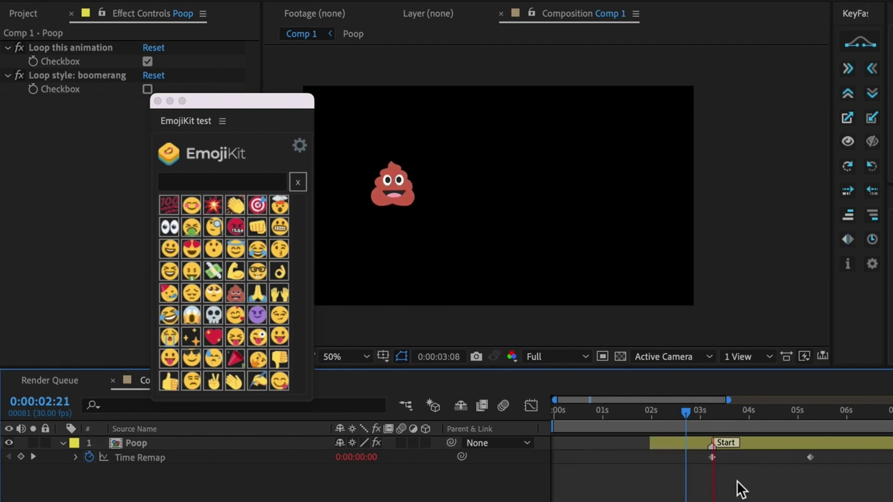
click(747, 448)
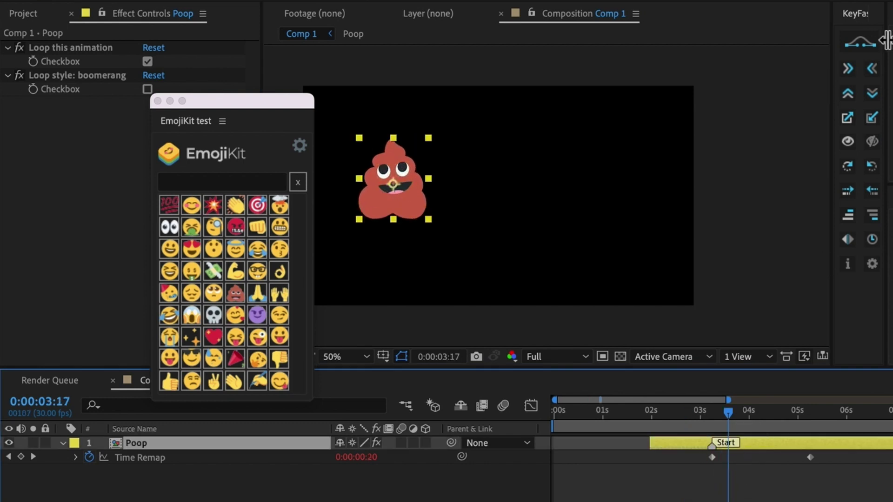
click(846, 70)
key(space)
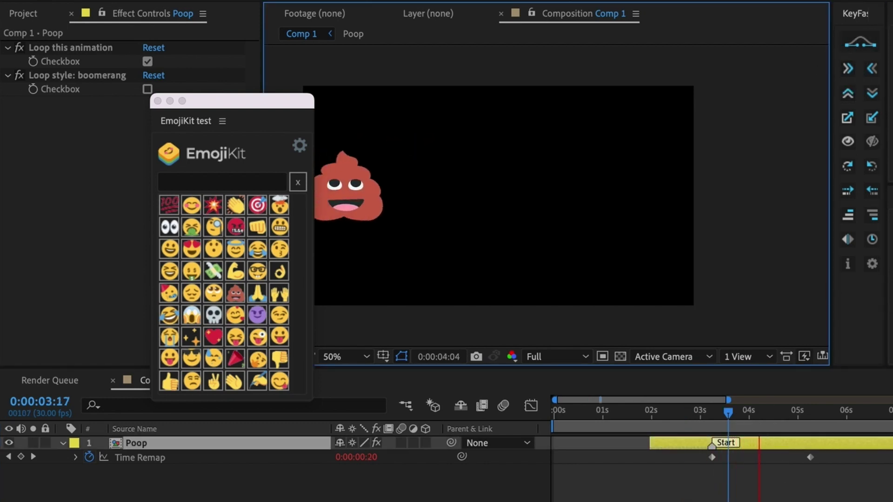
key(space)
- Move the Poop layer's Start marker to about 5 seconds and check its Time Remap keyframe
drag(273, 101, 191, 111)
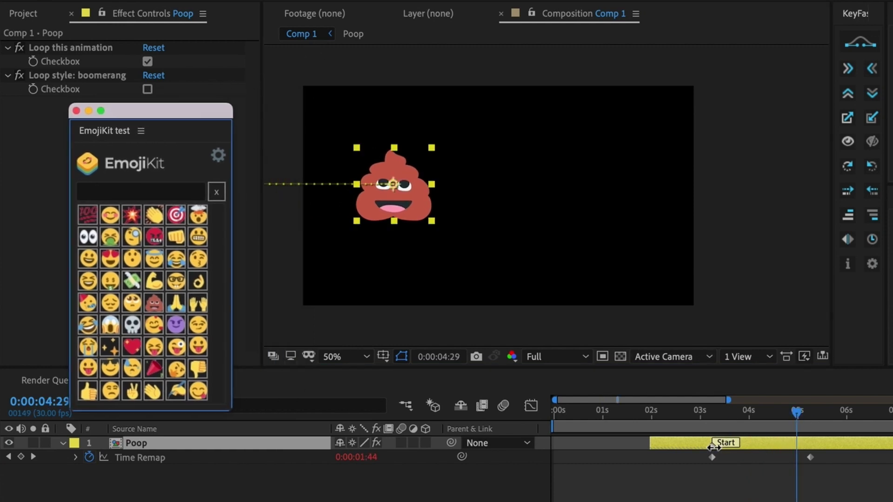
drag(713, 447, 720, 447)
drag(801, 447, 798, 448)
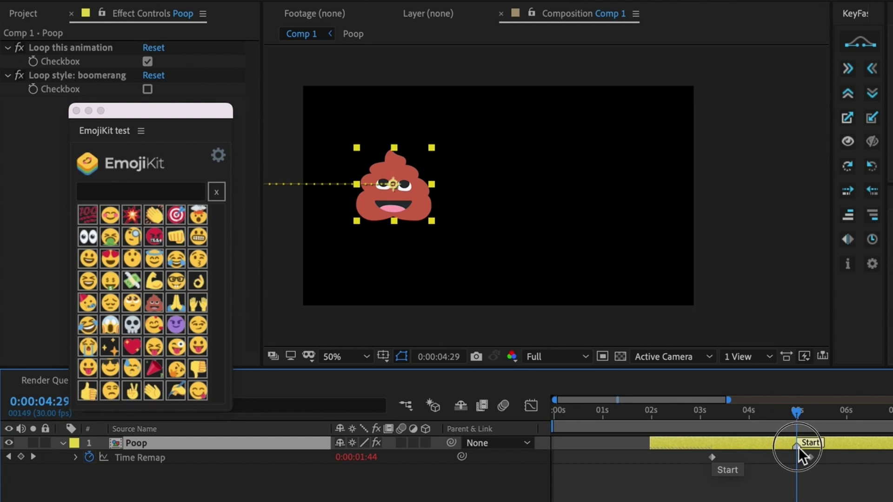
click(775, 412)
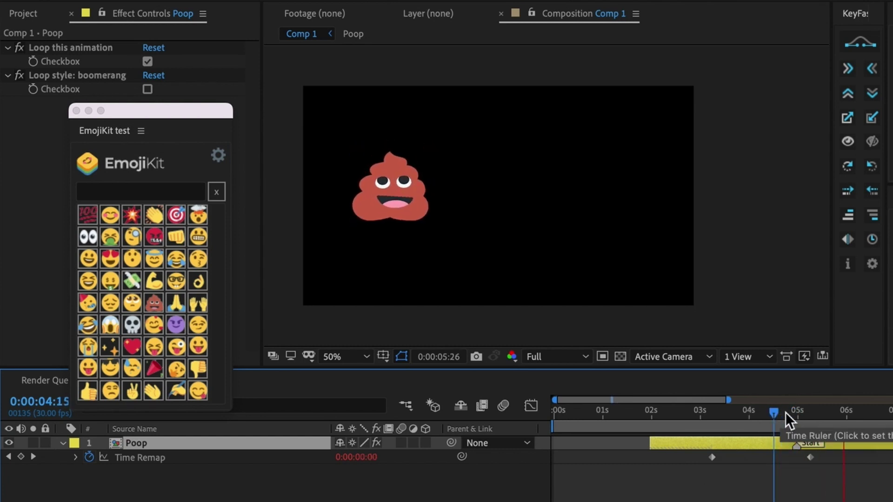
mouse_move(798, 414)
mouse_down()
mouse_move(805, 438)
mouse_move(798, 452)
mouse_up()
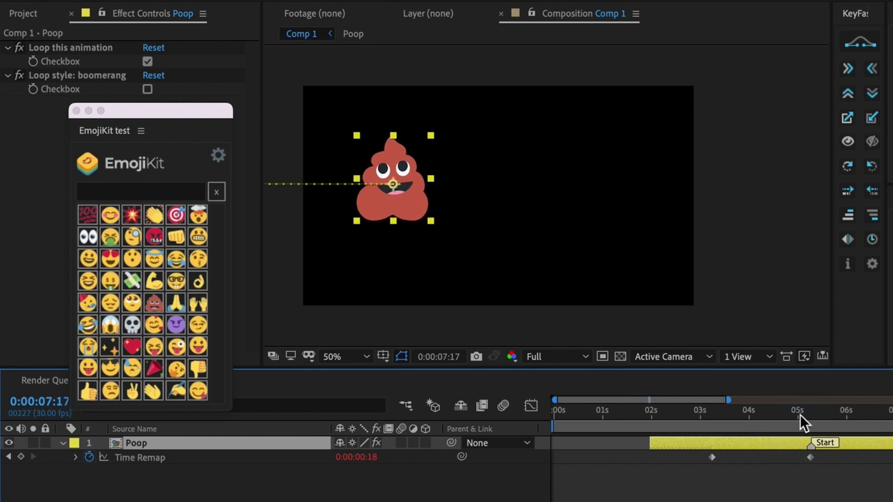
click(746, 420)
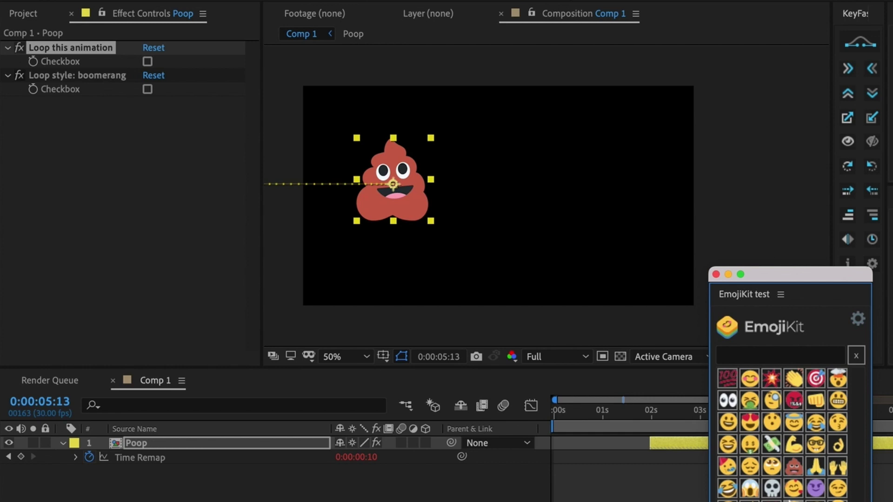
- Add the two emojis, moving the winking one right and the heart-smiley up and right
click(794, 488)
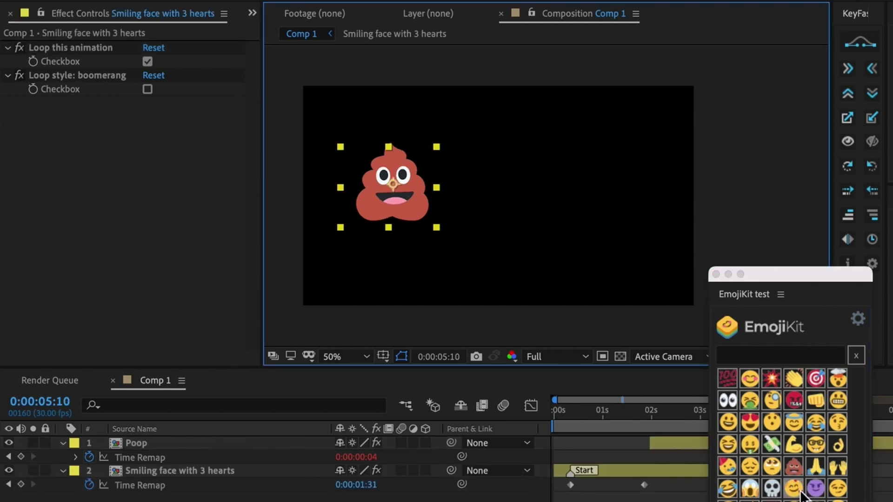
click(724, 411)
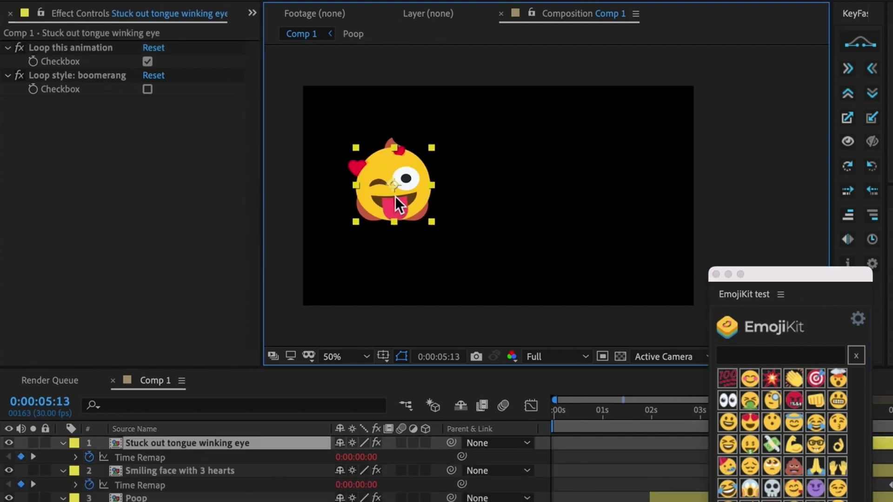
drag(398, 205, 555, 210)
drag(378, 188, 492, 139)
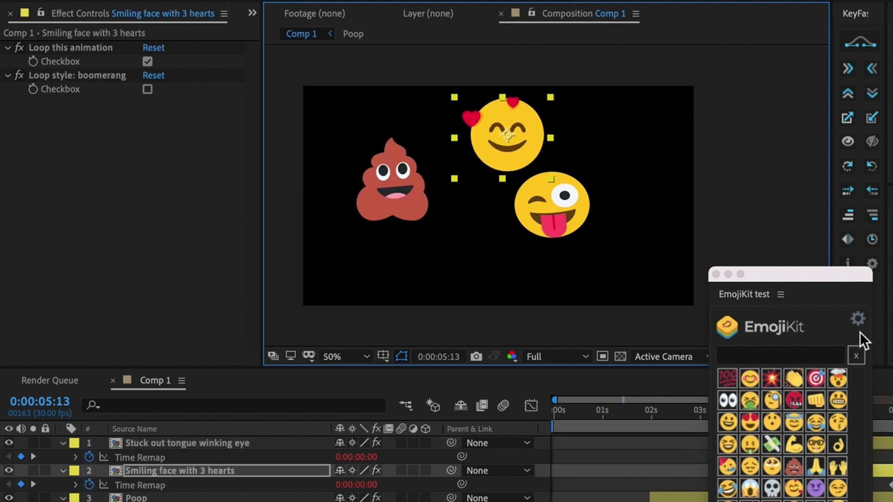
- View EmojiKit's About dialog and close it with OK
click(859, 318)
drag(669, 192, 613, 272)
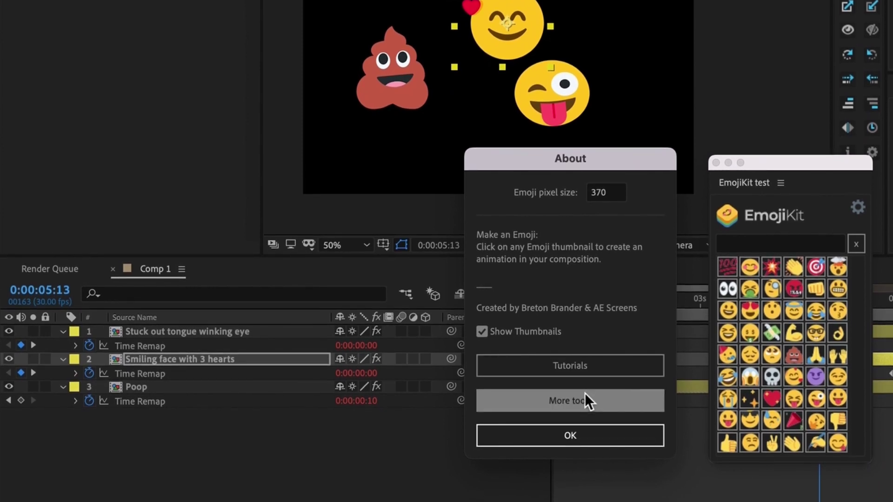
click(572, 436)
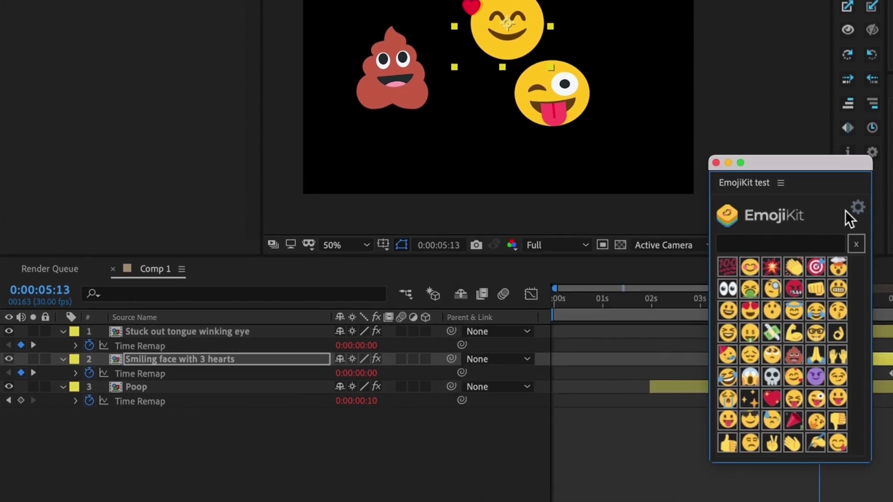